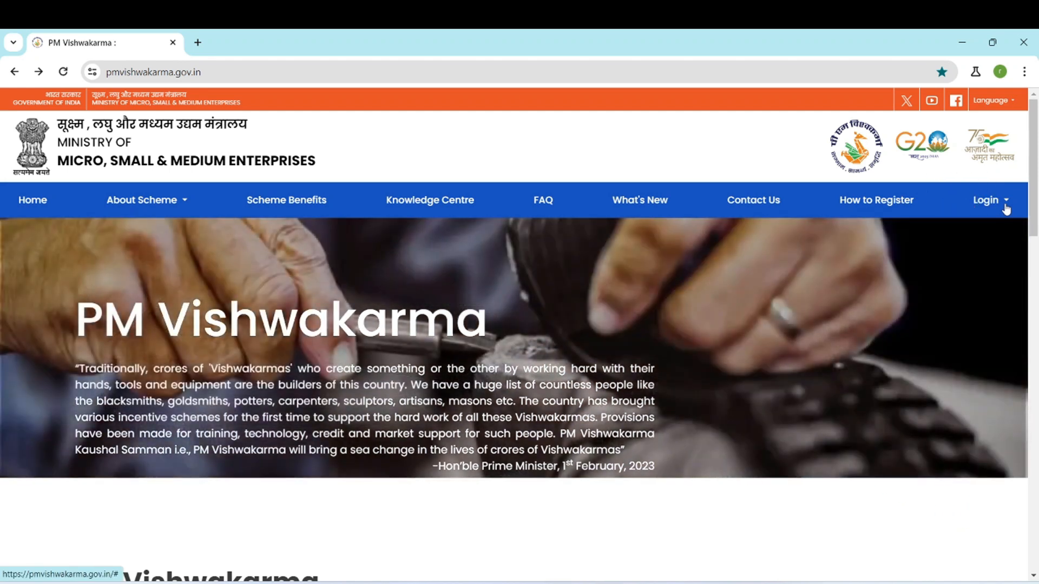
- Open the CSC login for registering artisans on the PM Vishwakarma site
click(1005, 214)
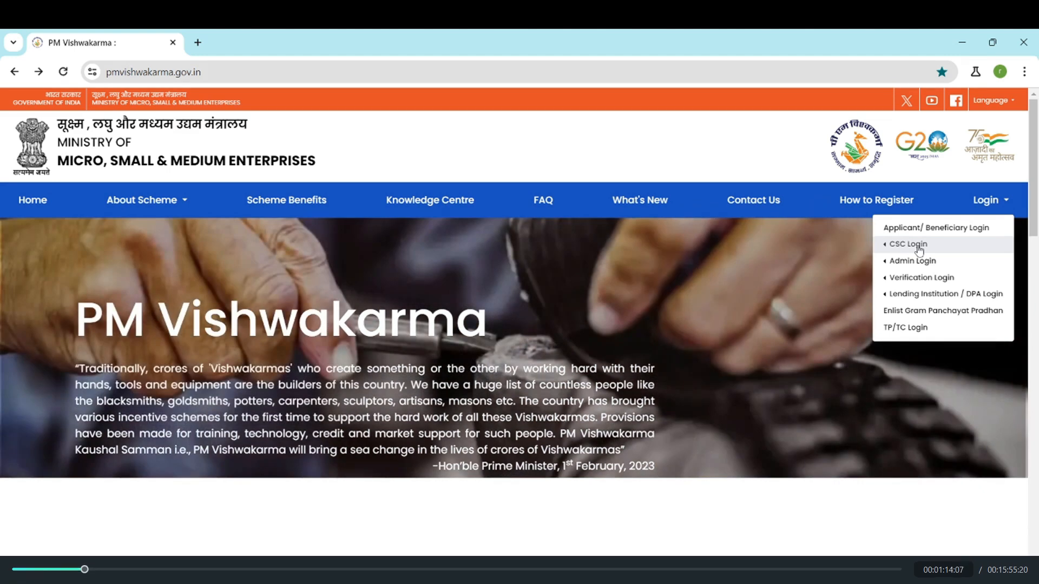
click(918, 248)
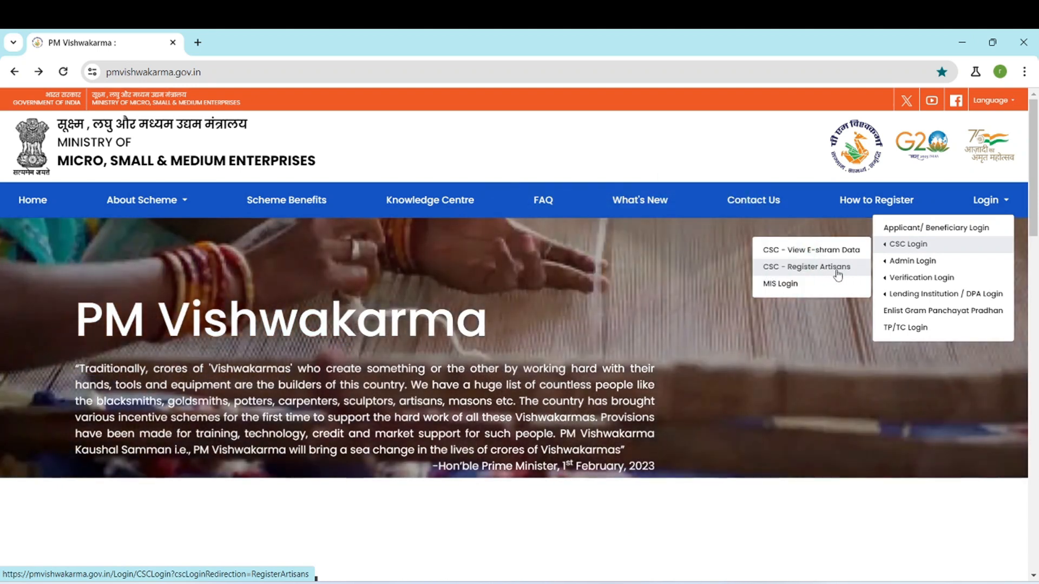
click(836, 269)
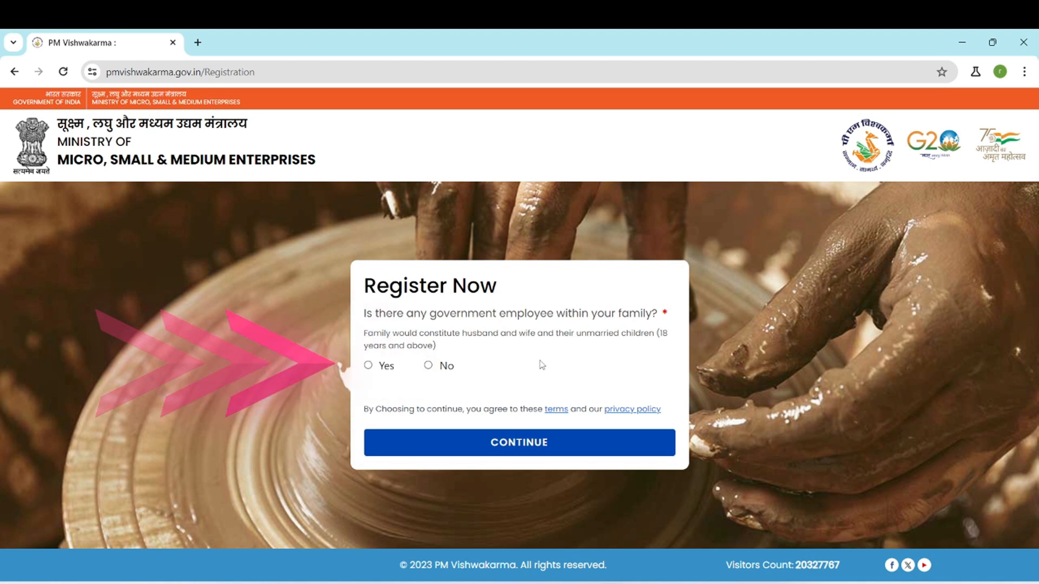
- Answer No to having a government employee in the family and to prior credit or loan facilities, and continue the registration
click(428, 367)
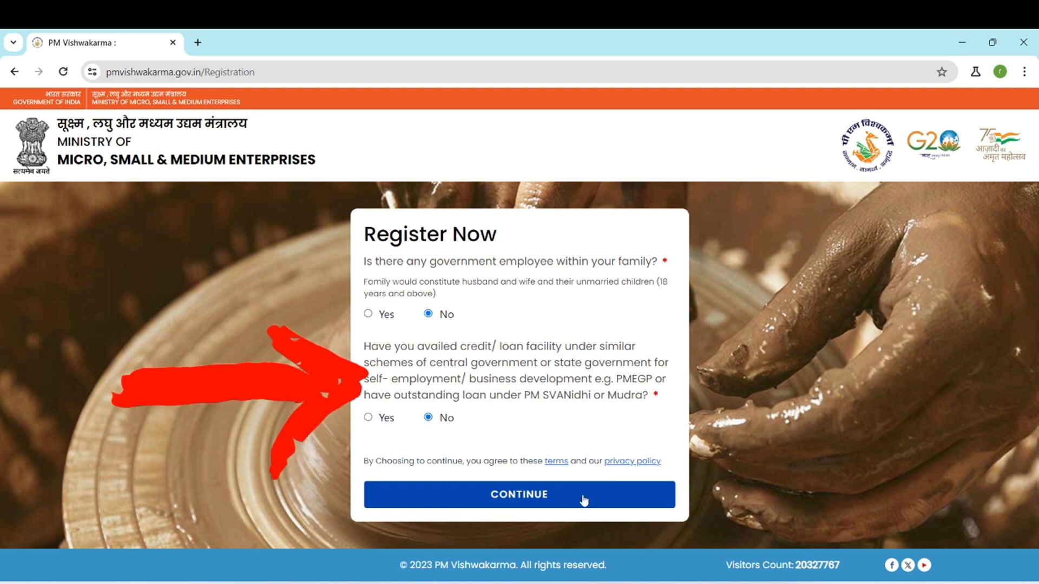
click(503, 502)
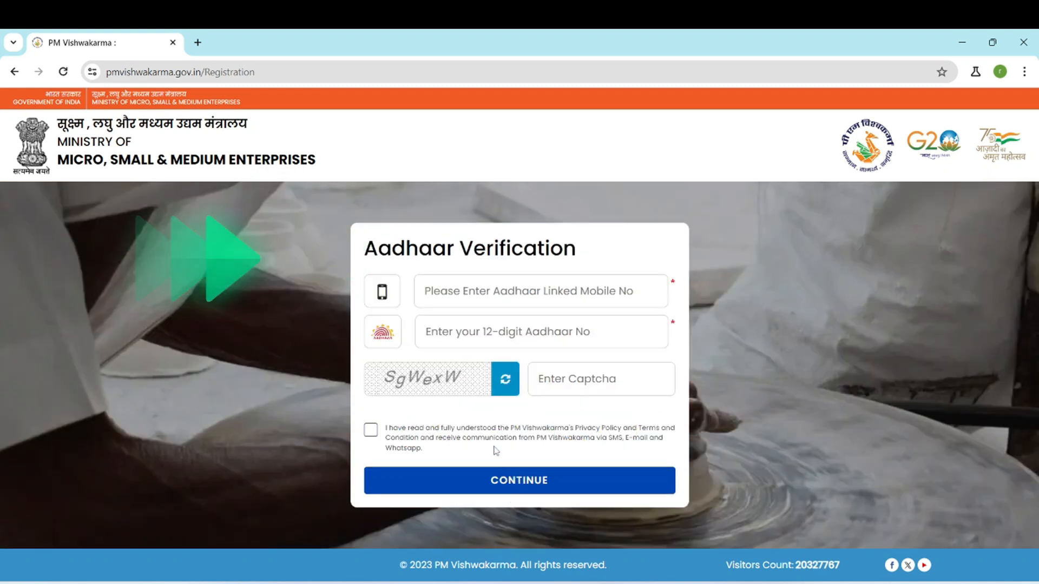
- Go through the Aadhaar-linked mobile, Aadhaar number and captcha fields, and accept the privacy and communication consent
click(548, 292)
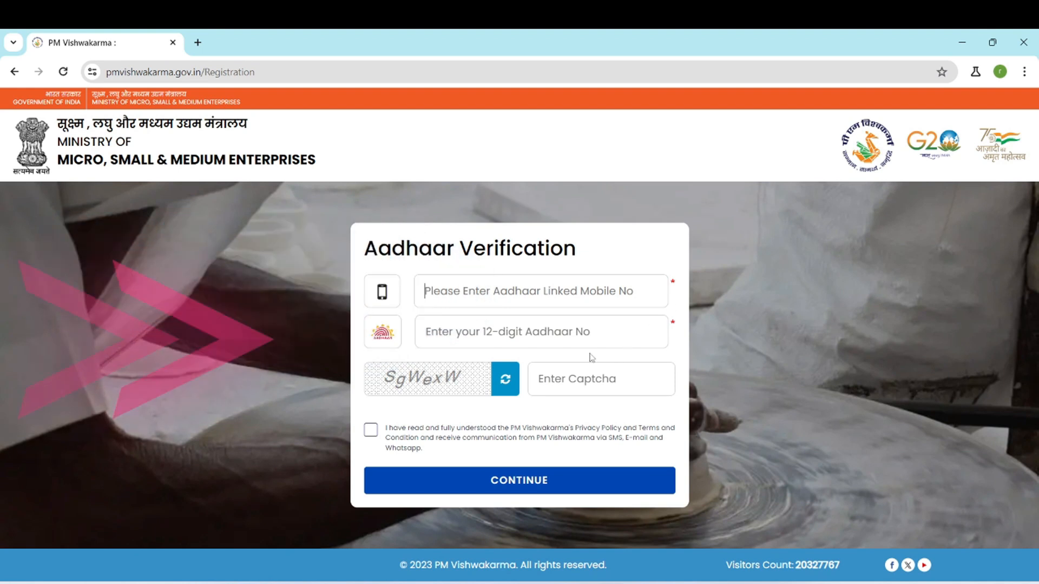
click(637, 330)
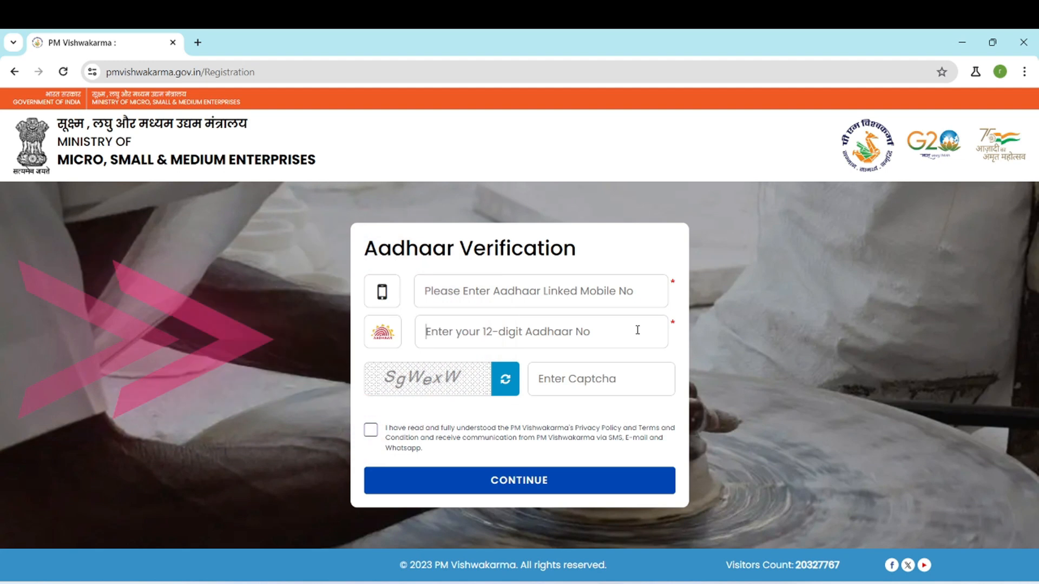
click(581, 384)
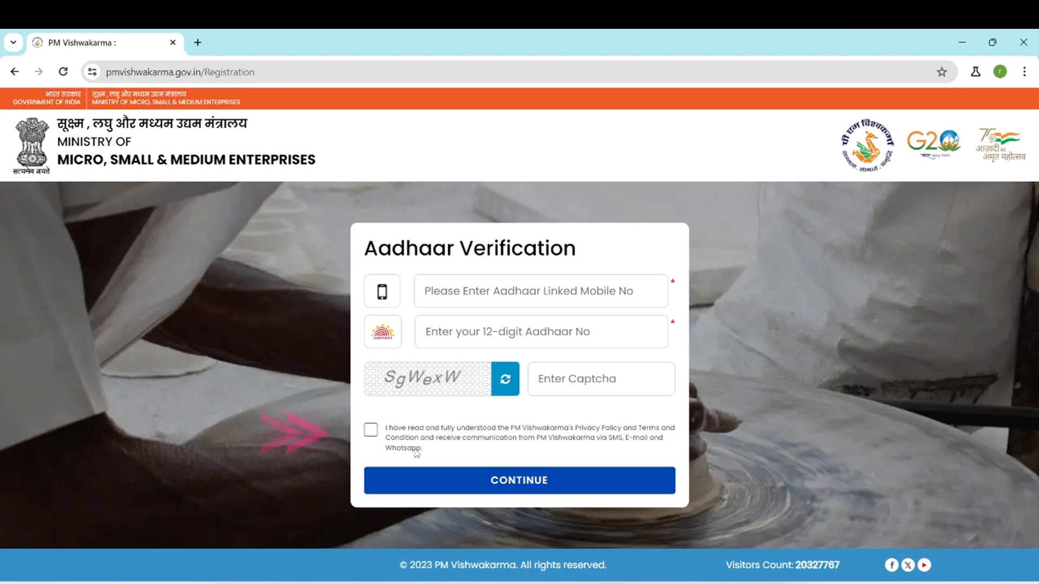
click(371, 431)
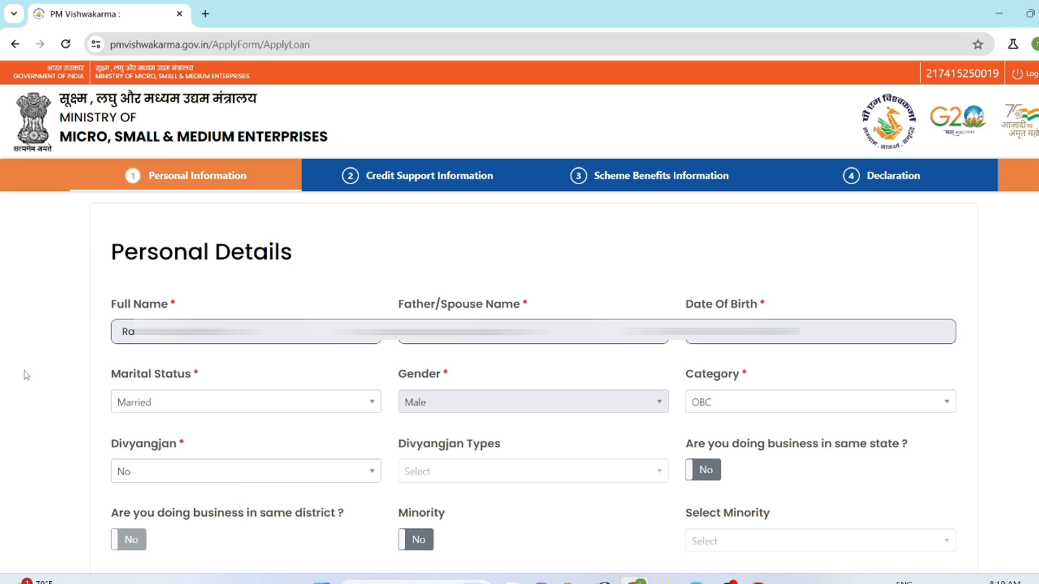
- Choose the applicant's marital status in the personal details
click(368, 406)
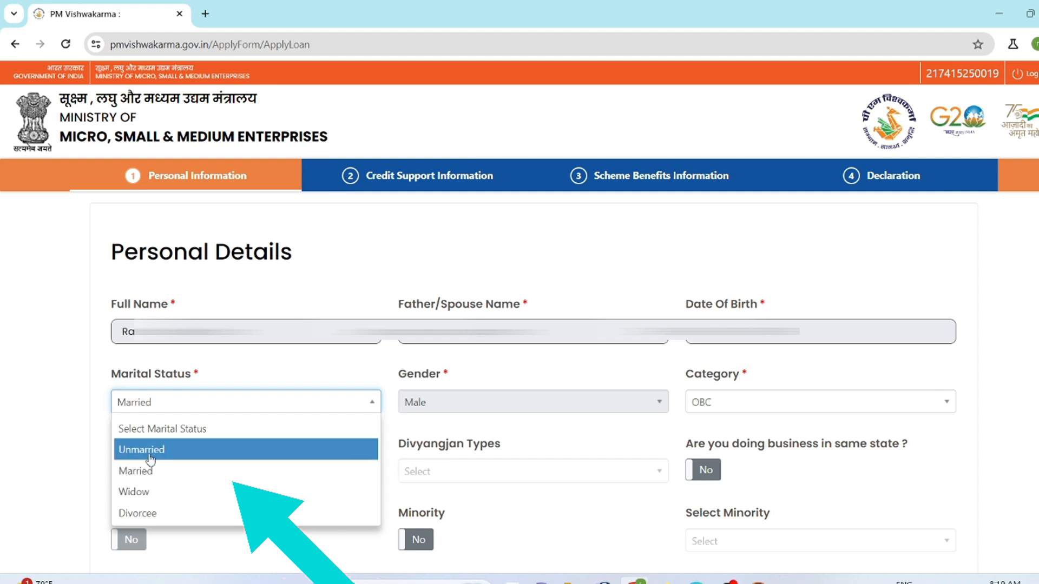
click(169, 459)
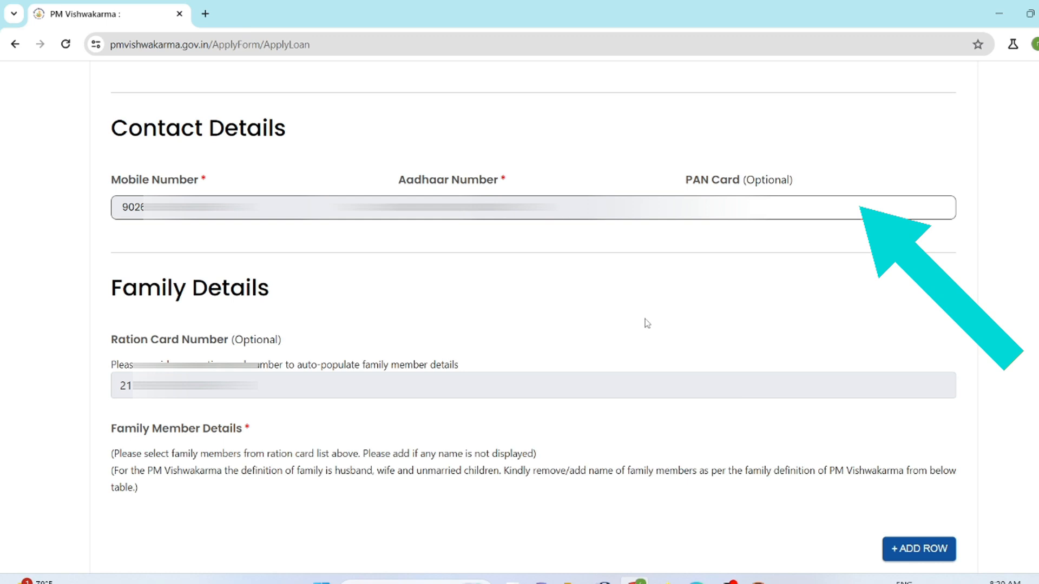
- Mark the last family member's row for deletion, and clear that mark again
scroll(647, 323, down, 4)
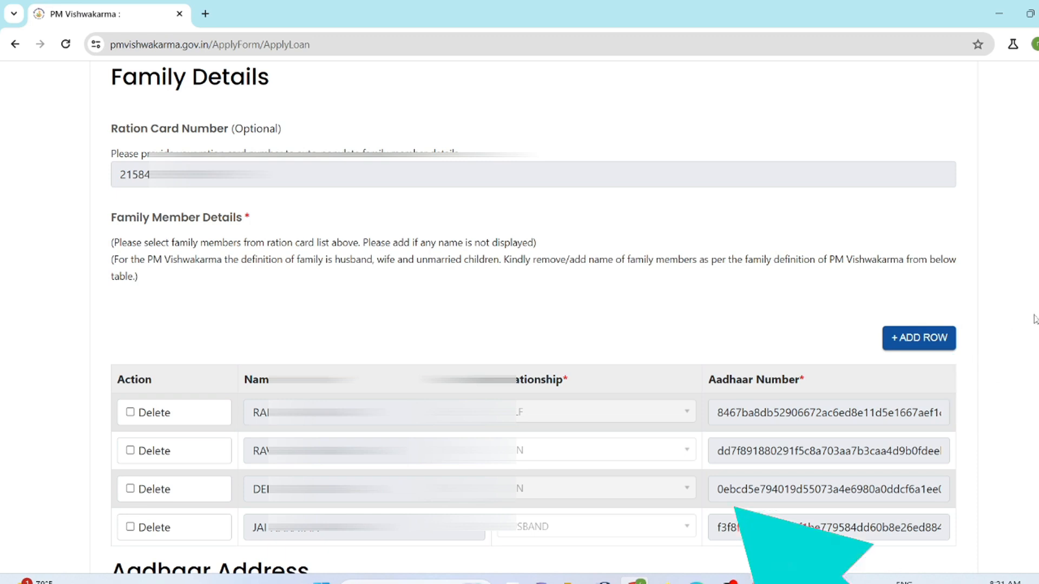
scroll(710, 483, up, 1)
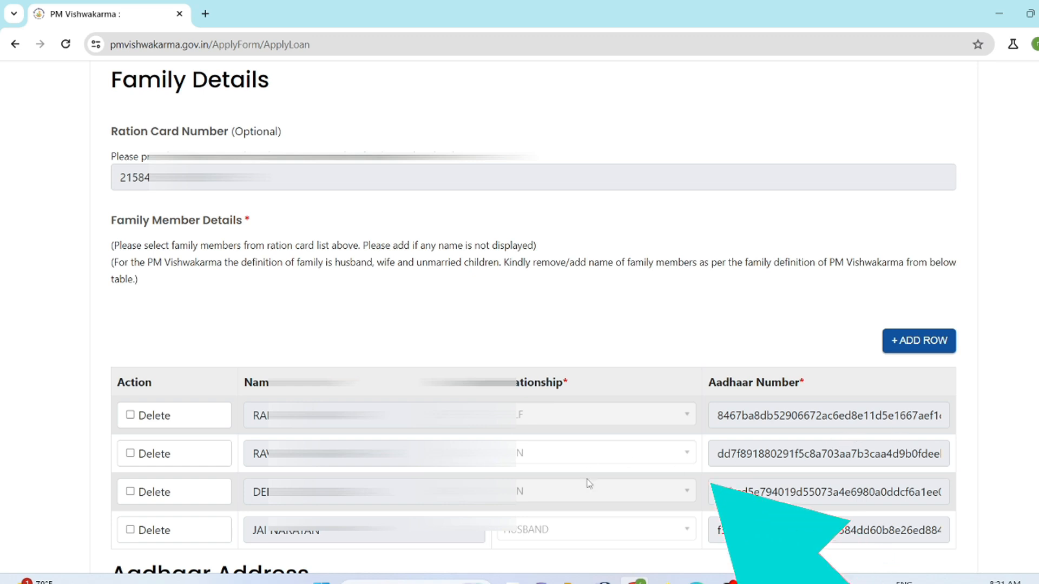
click(131, 531)
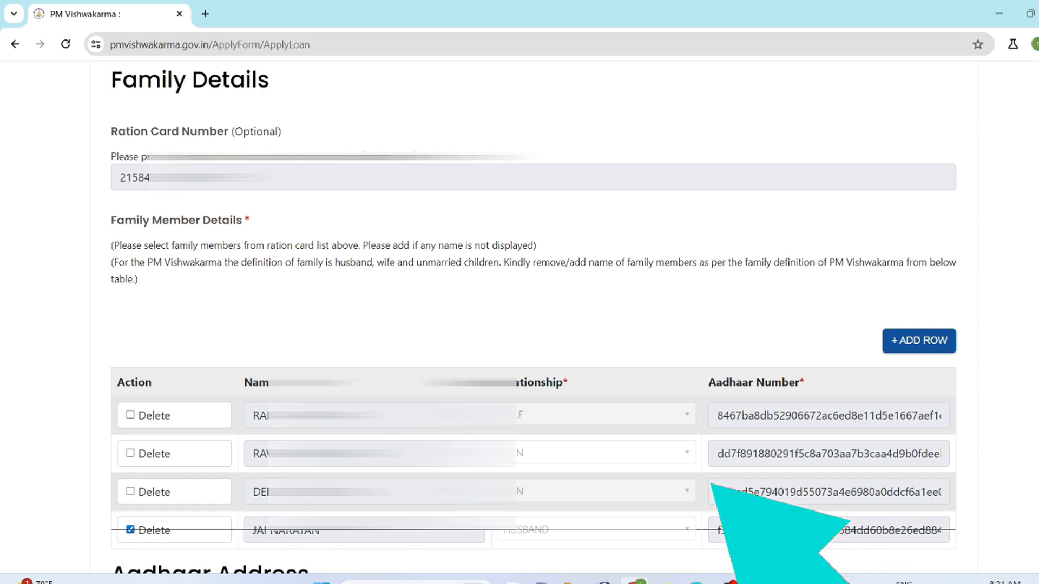
click(130, 530)
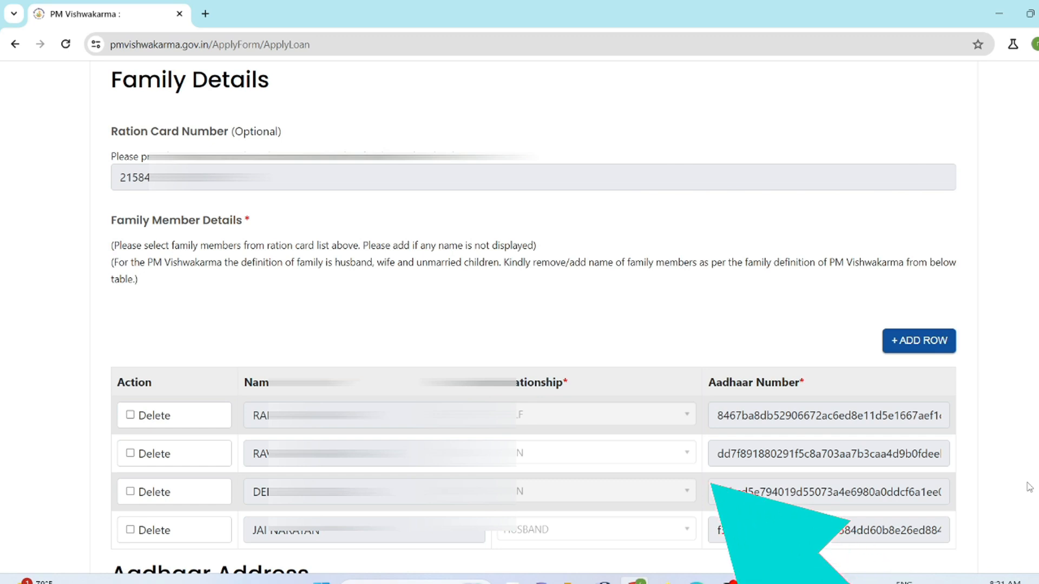
- Try setting the current address to Other and the Gram Panchayat question to No
scroll(1029, 486, down, 9)
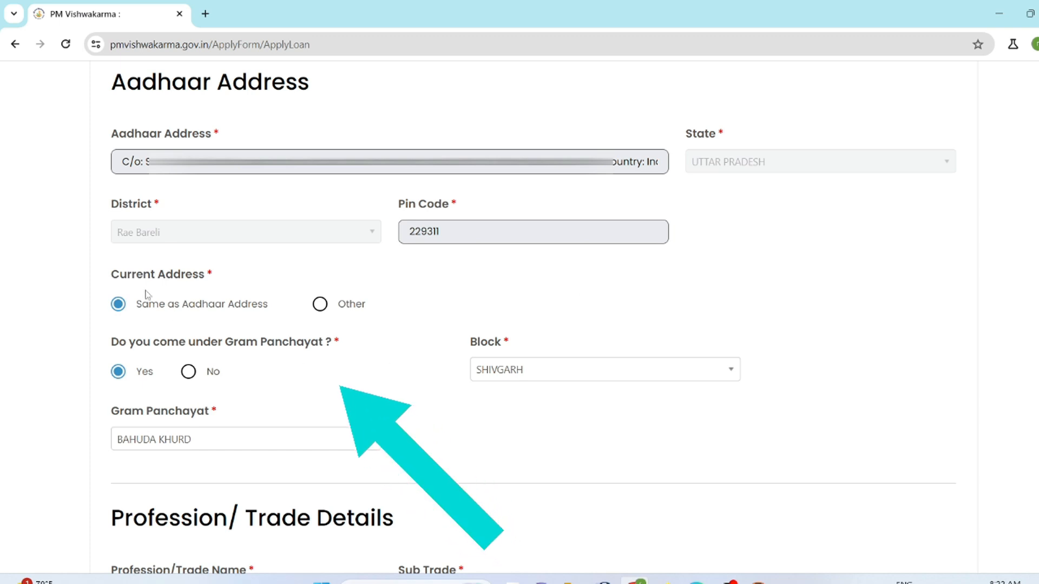
click(319, 305)
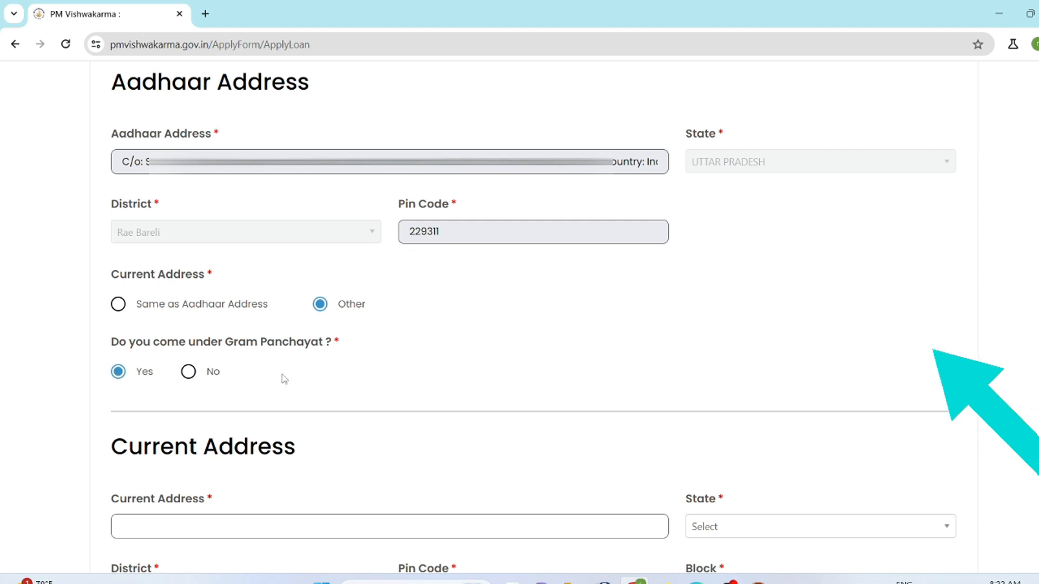
click(189, 373)
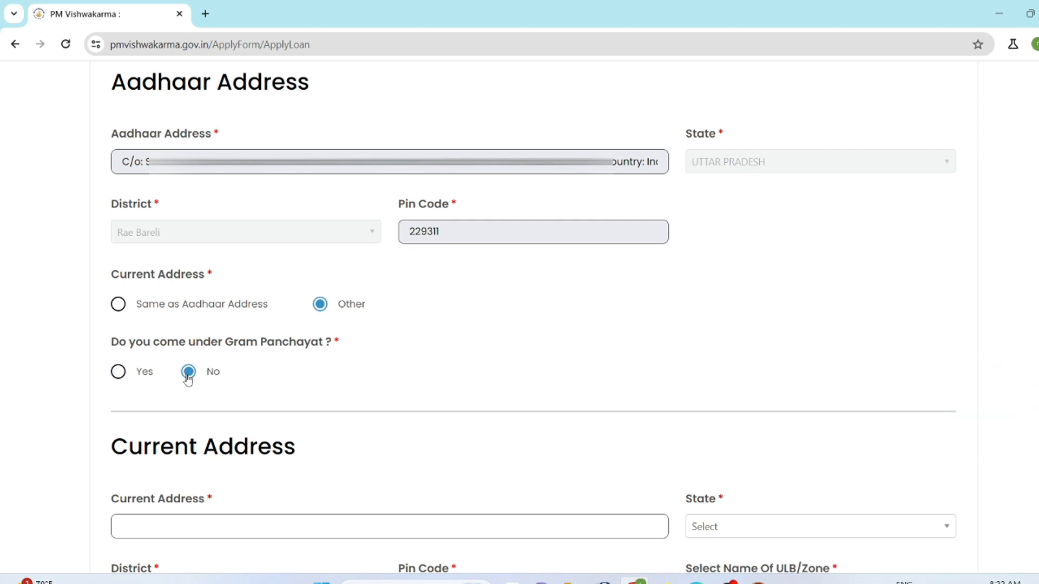
scroll(420, 459, down, 3)
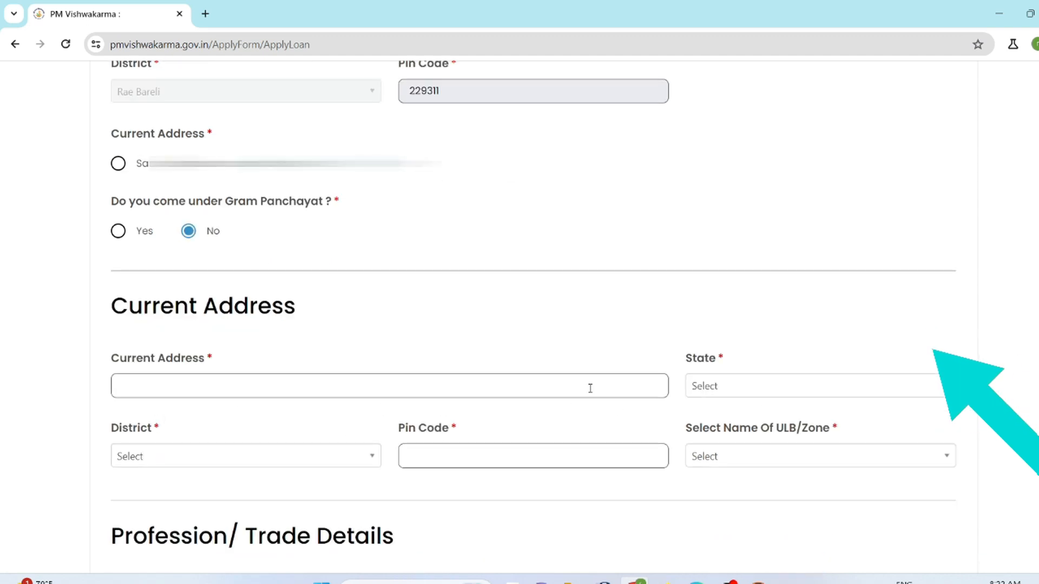
- Set the current address to Same as Aadhaar Address and answer Yes to coming under a Gram Panchayat
scroll(378, 357, up, 3)
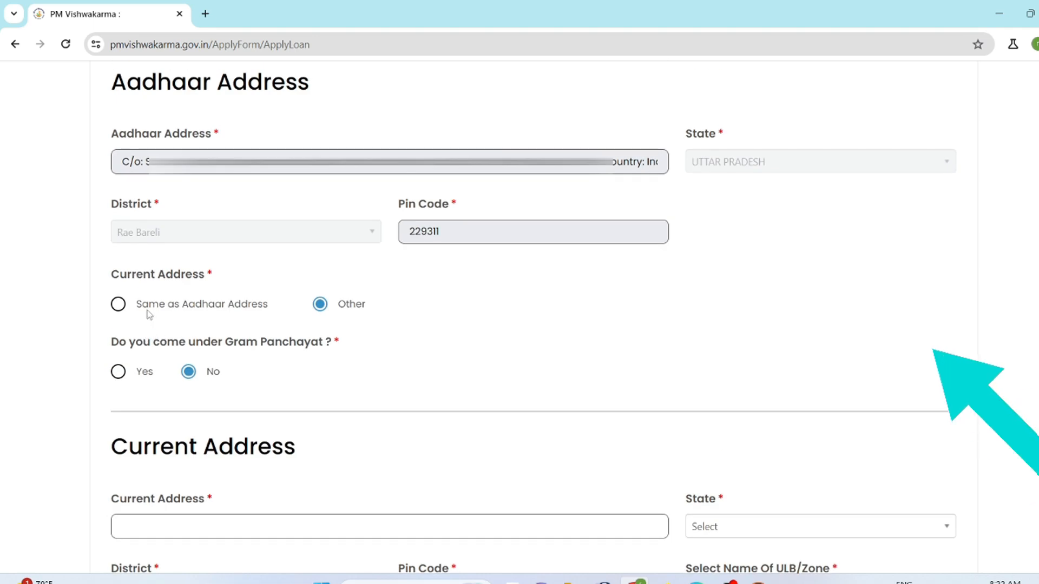
click(117, 305)
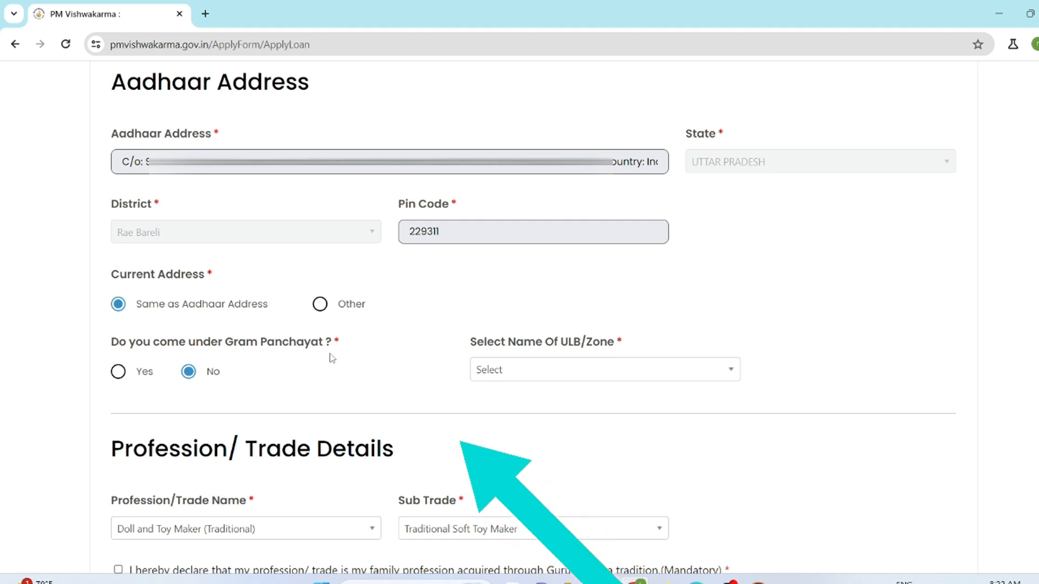
click(119, 373)
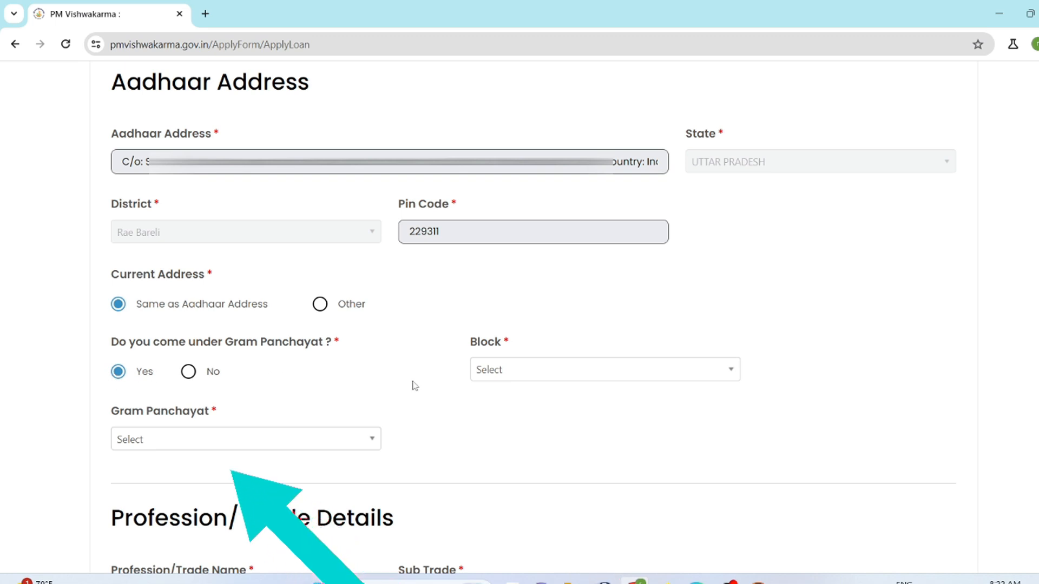
- Select the applicant's block and gram panchayat in the address details
click(676, 374)
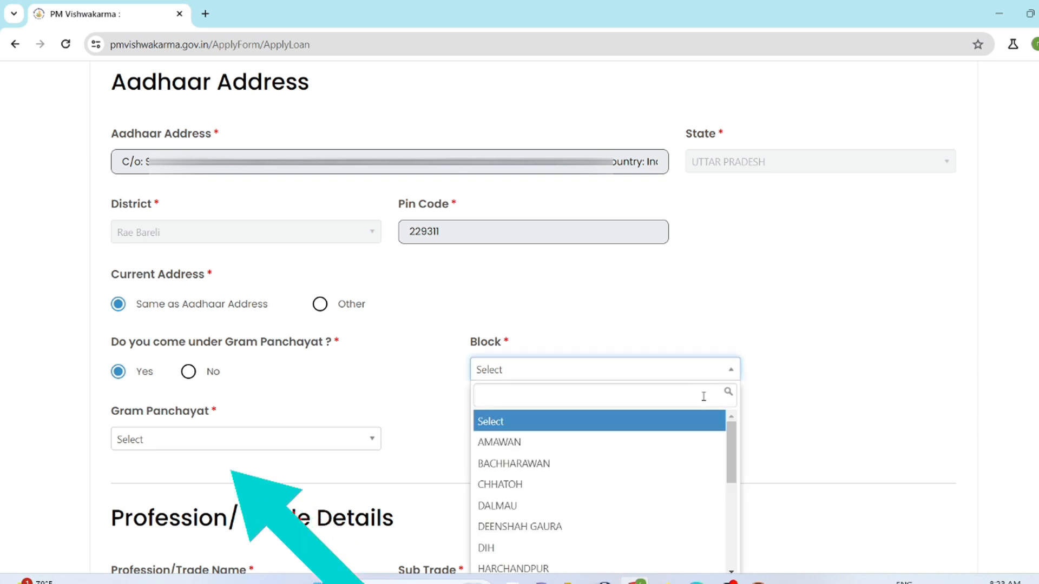
scroll(733, 446, down, 5)
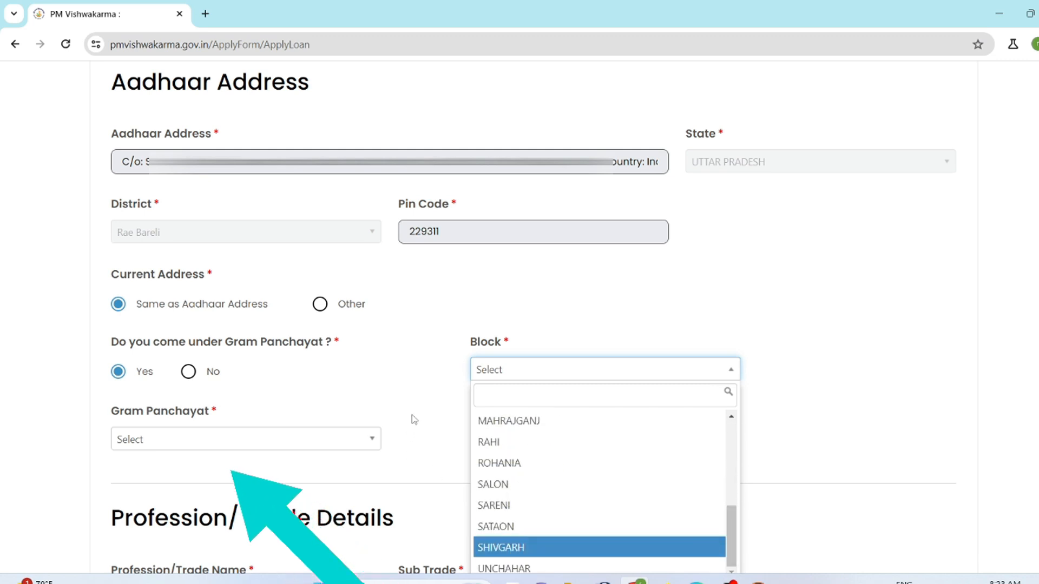
key(Return)
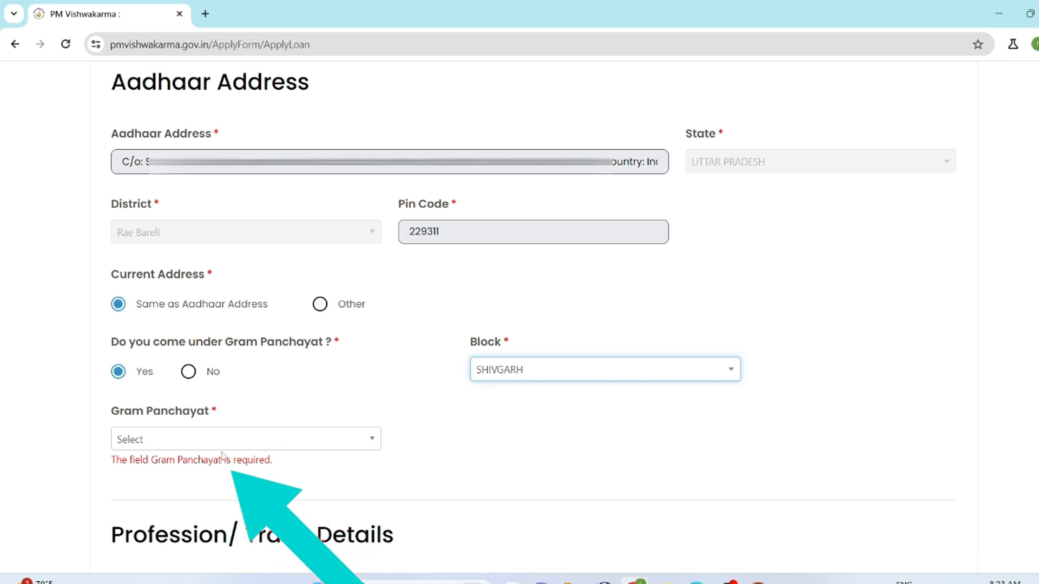
click(366, 447)
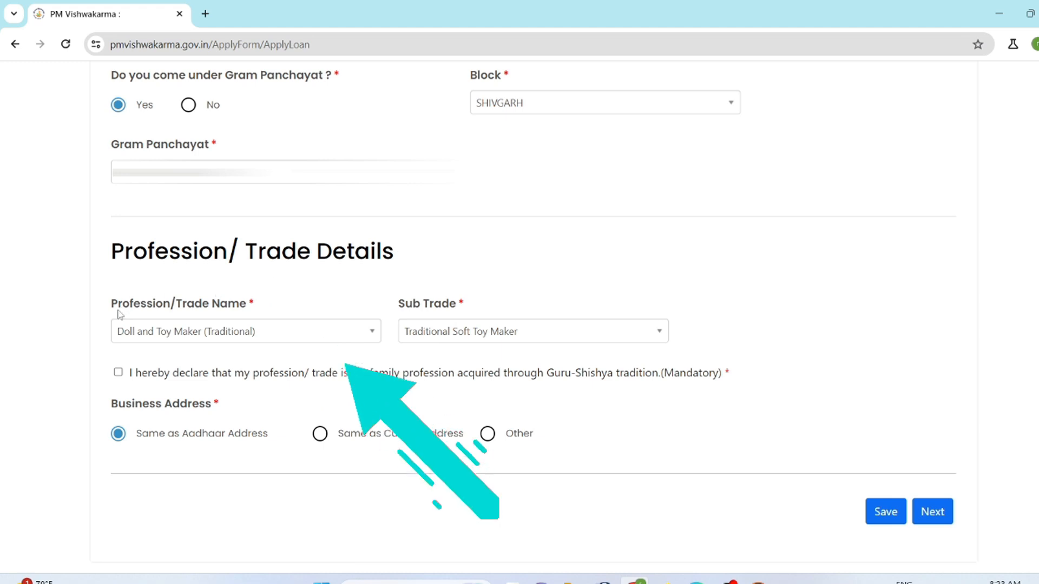
- Examine the trades offered under Profession/Trade Name and the sub trades offered for Doll and Toy Maker (Traditional)
click(333, 340)
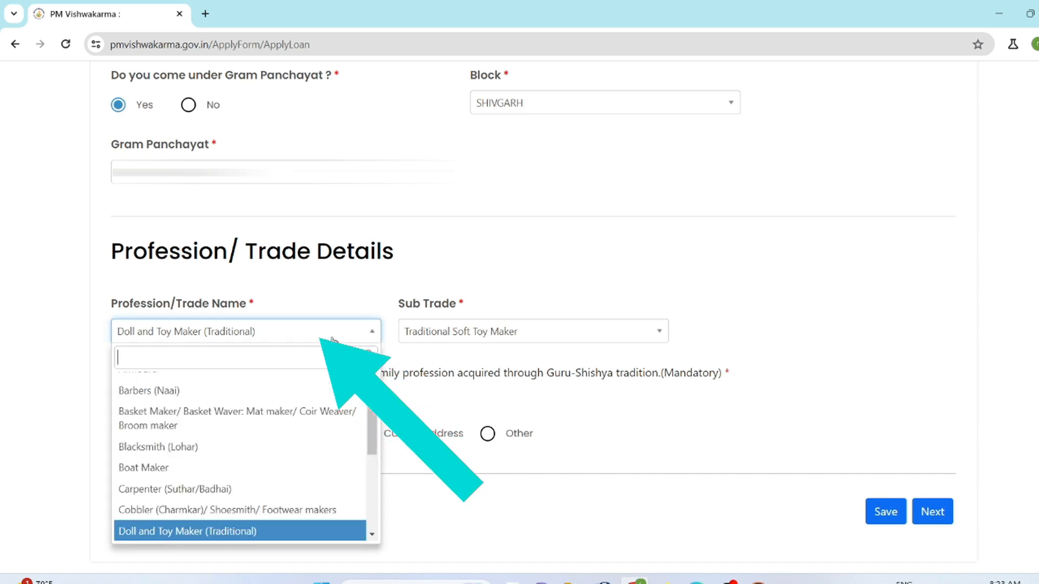
click(227, 336)
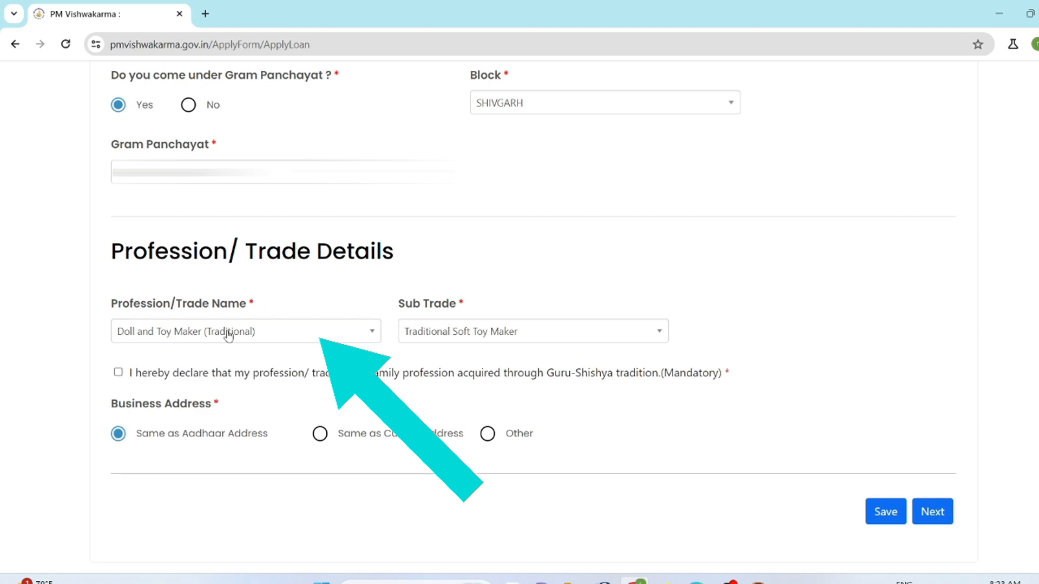
click(309, 338)
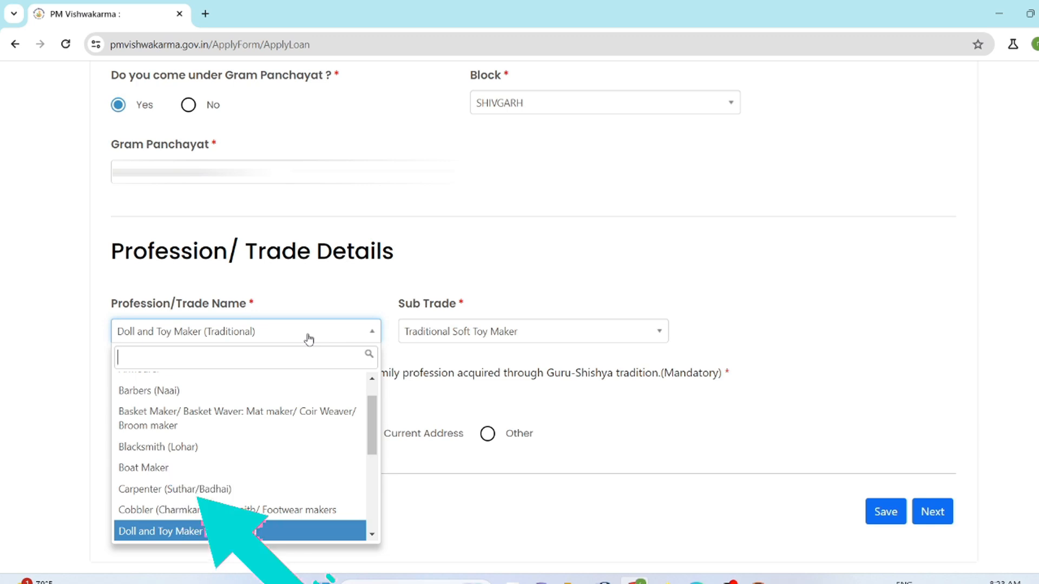
scroll(364, 385, up, 2)
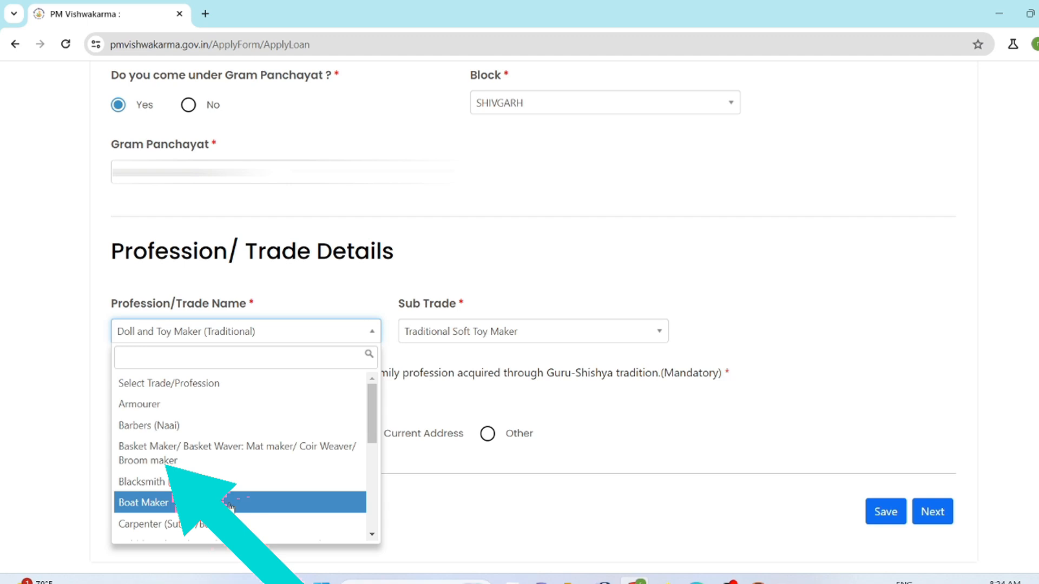
drag(373, 439, 372, 469)
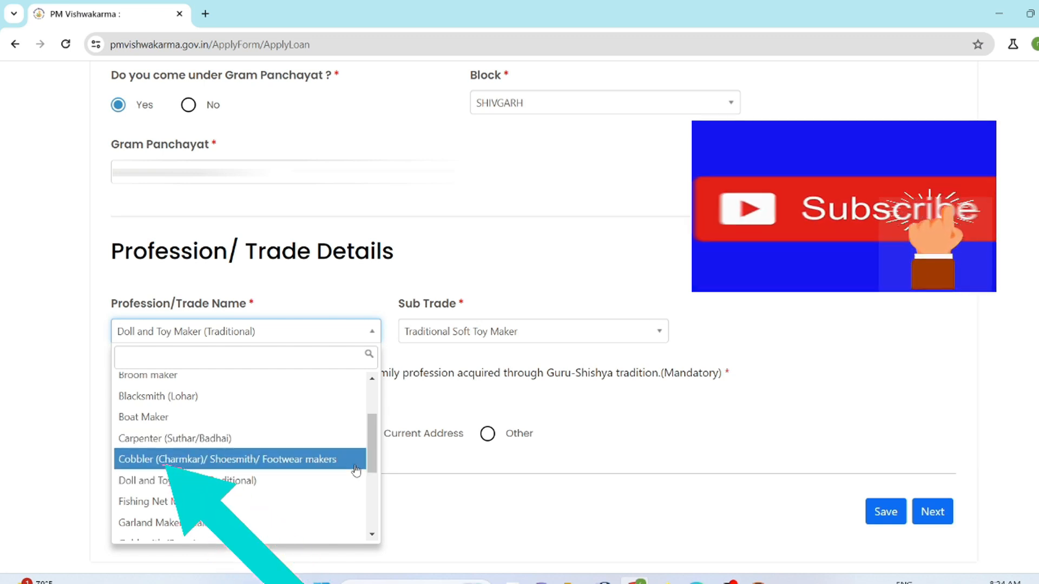
drag(372, 457, 372, 476)
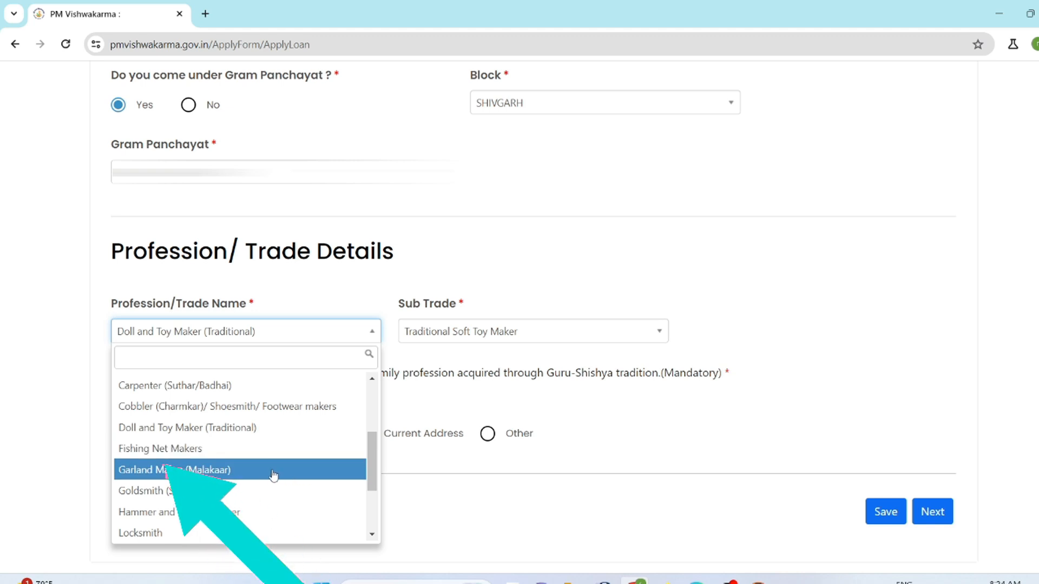
drag(373, 467, 371, 495)
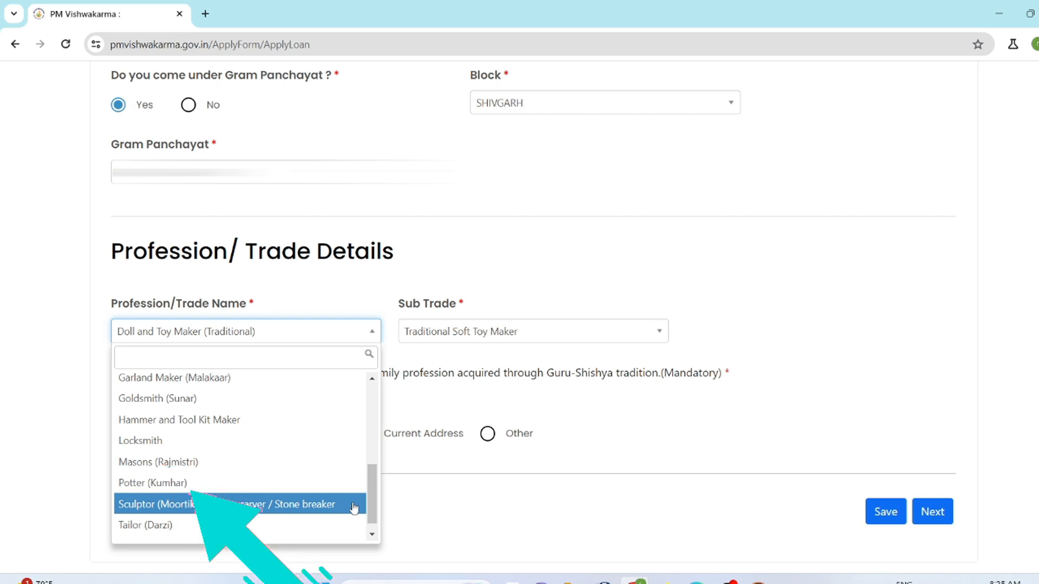
scroll(372, 524, down, 1)
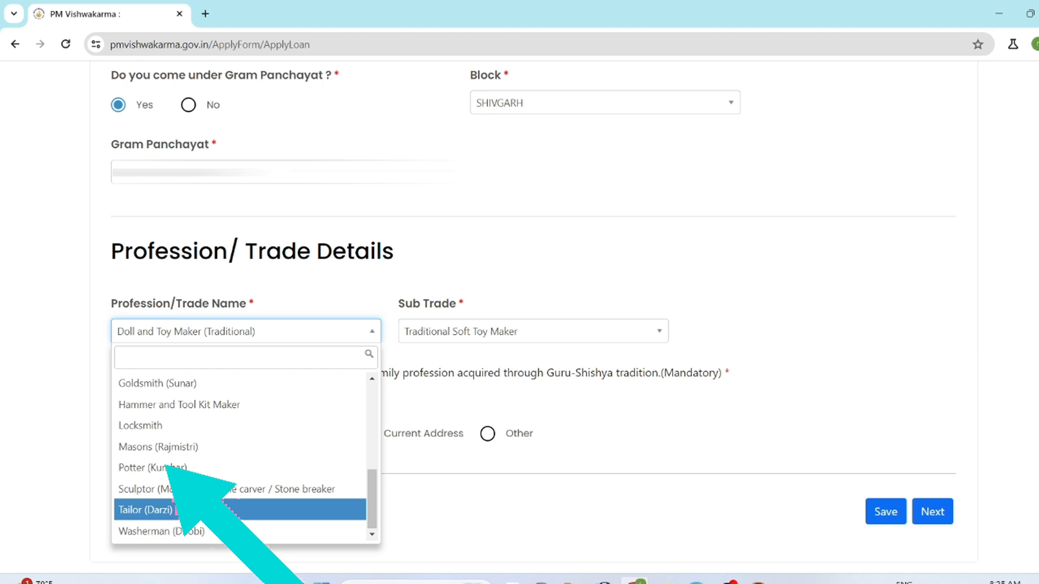
click(519, 331)
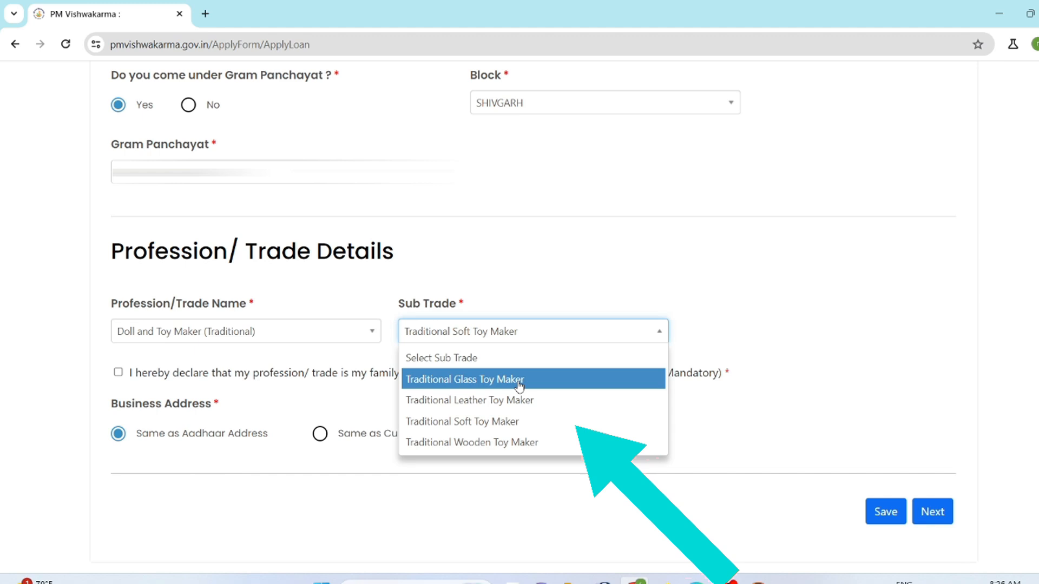
- Save the trade details with sub trade Traditional Soft Toy Maker and the Guru-Shishya declaration accepted, and proceed to Credit Support Information
click(563, 427)
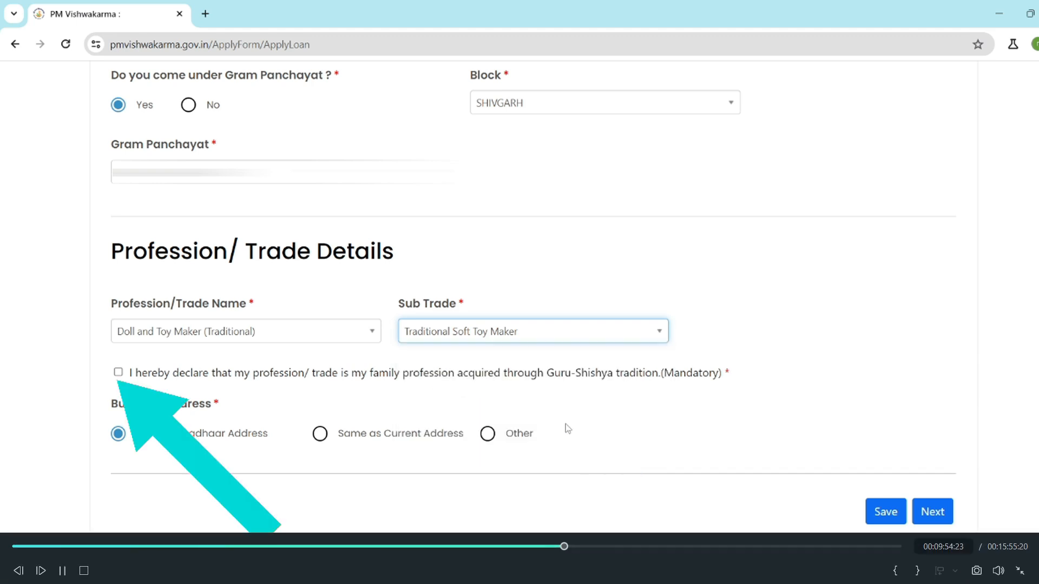
click(118, 373)
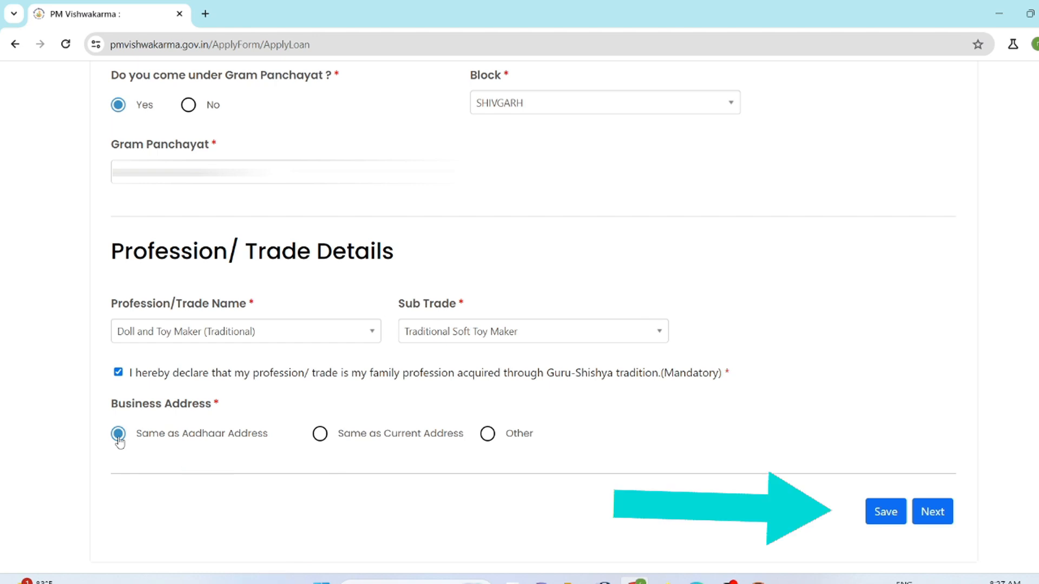
click(884, 512)
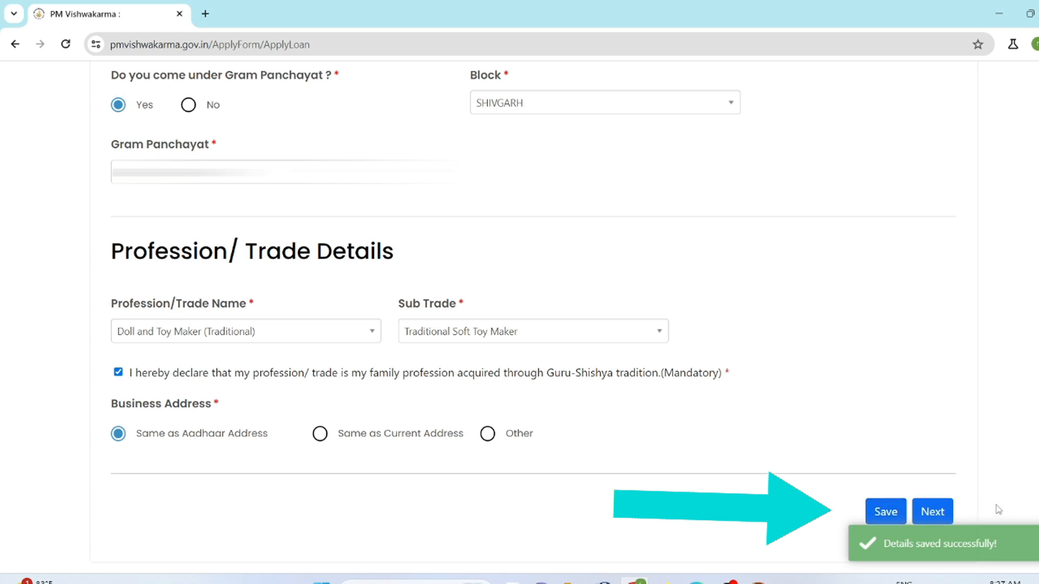
click(926, 514)
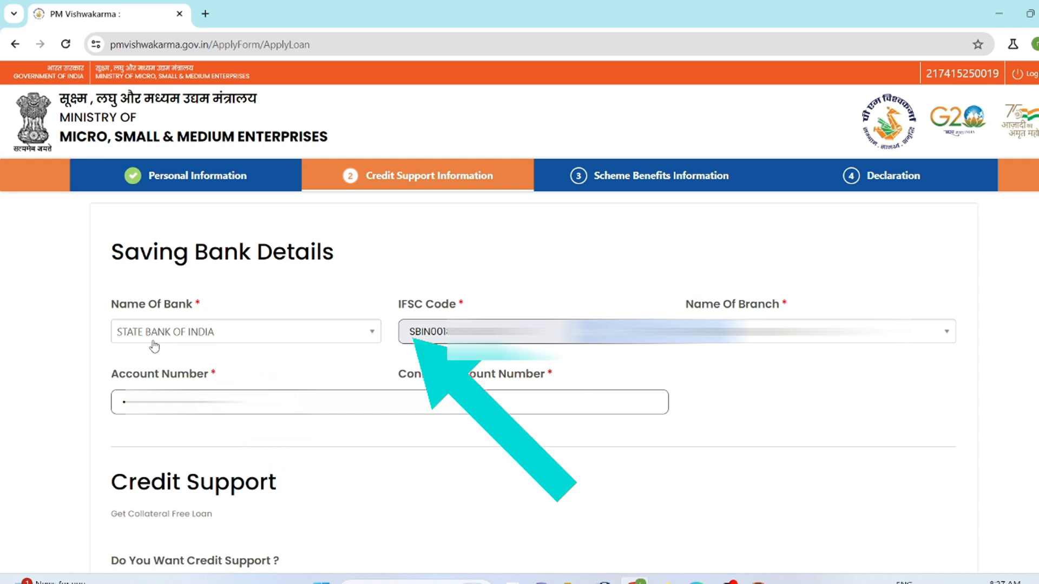
- Choose STATE BANK OF INDIA as the savings bank and clear the IFSC code
click(371, 340)
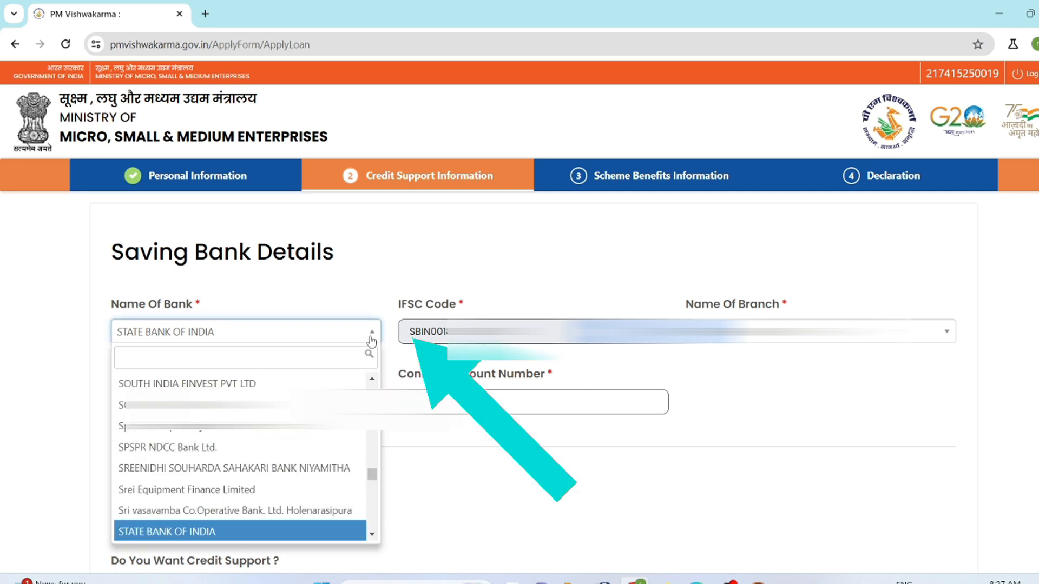
click(231, 535)
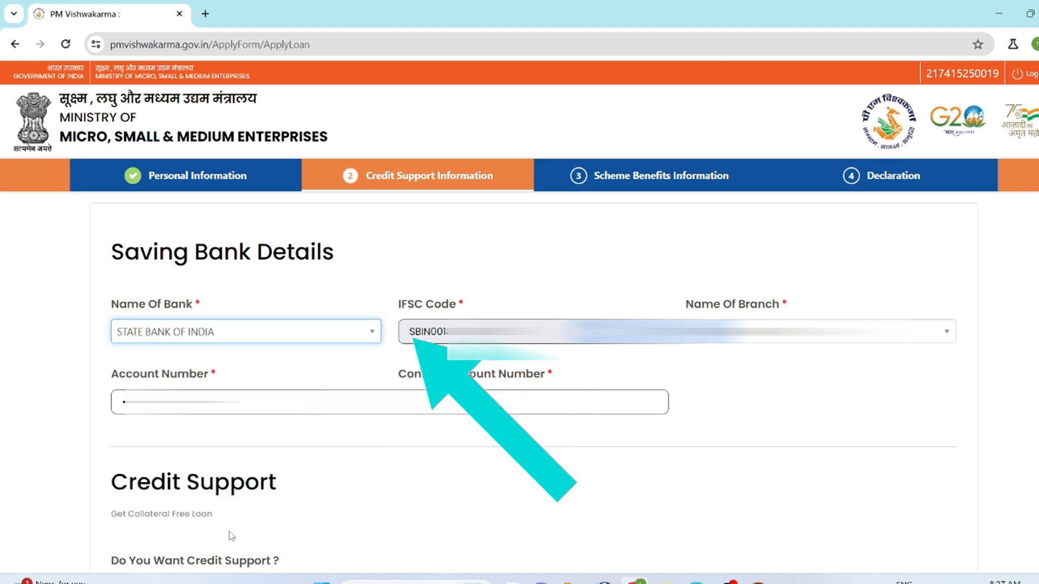
click(275, 364)
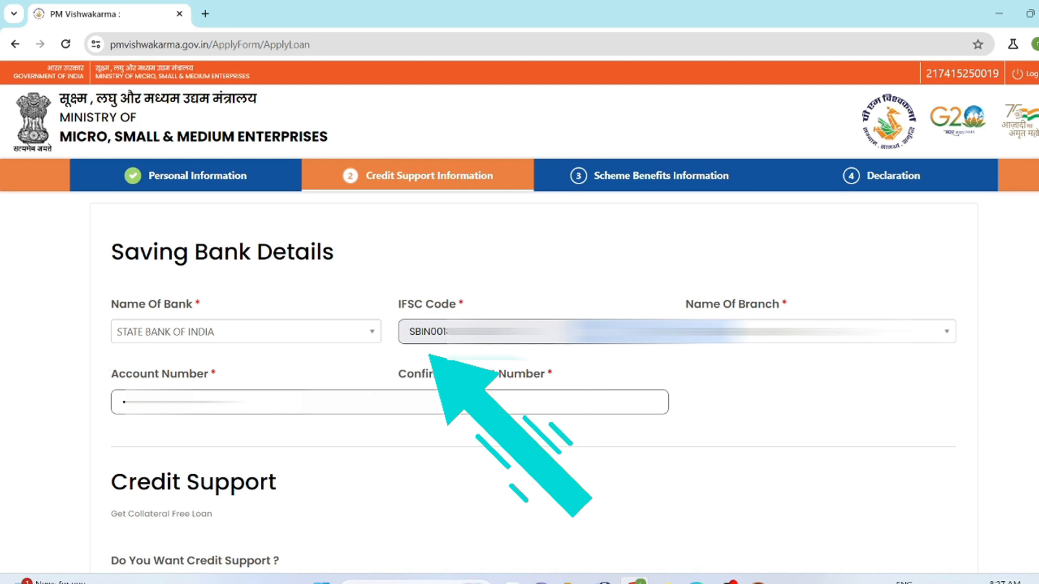
drag(479, 333, 397, 341)
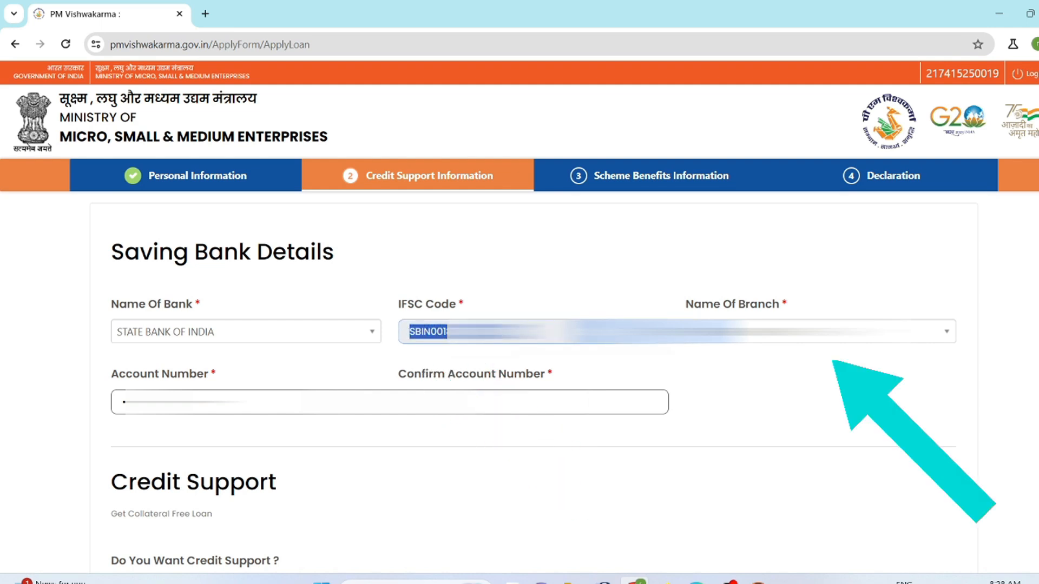
key(BackSpace)
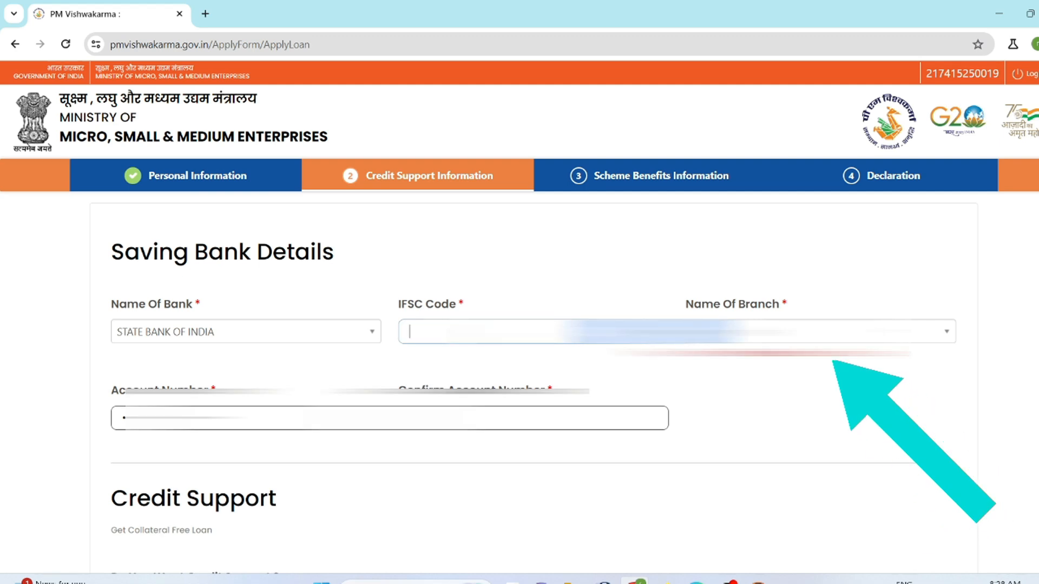
- Examine the branch name choices and the IFSC code and account number fields in the saving bank details
click(820, 331)
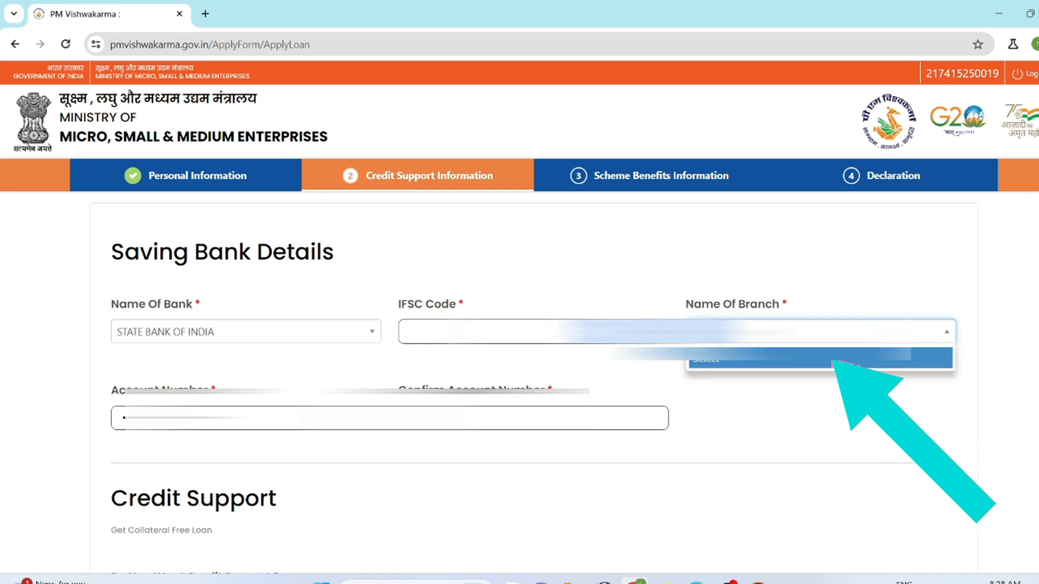
click(828, 415)
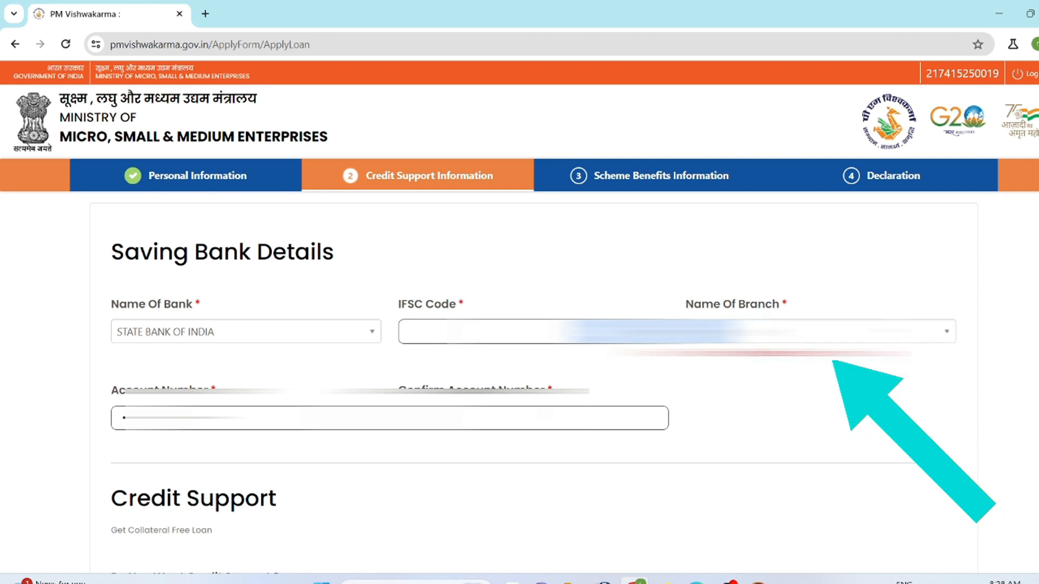
click(409, 331)
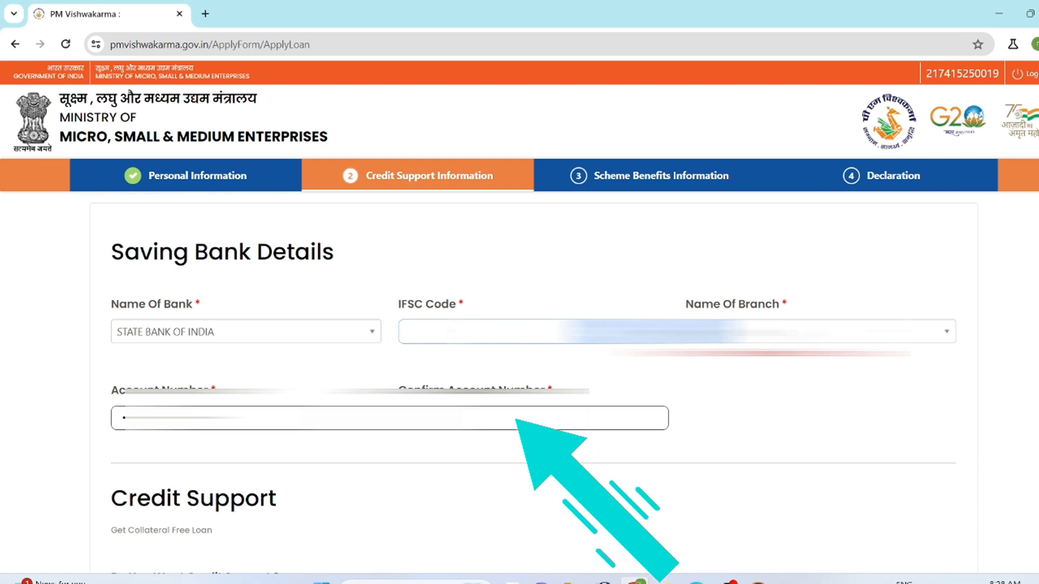
click(820, 332)
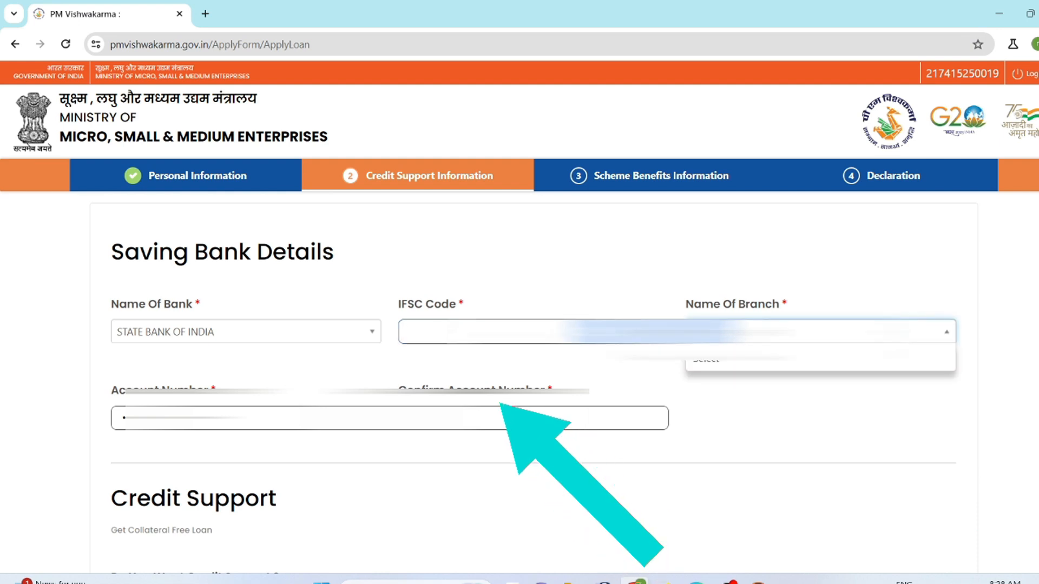
click(541, 332)
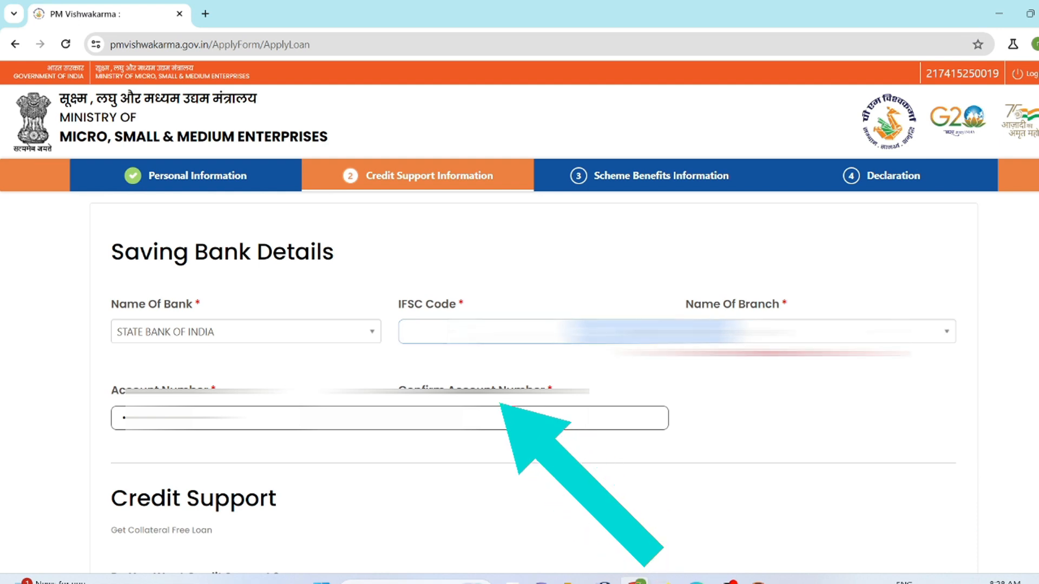
double_click(444, 418)
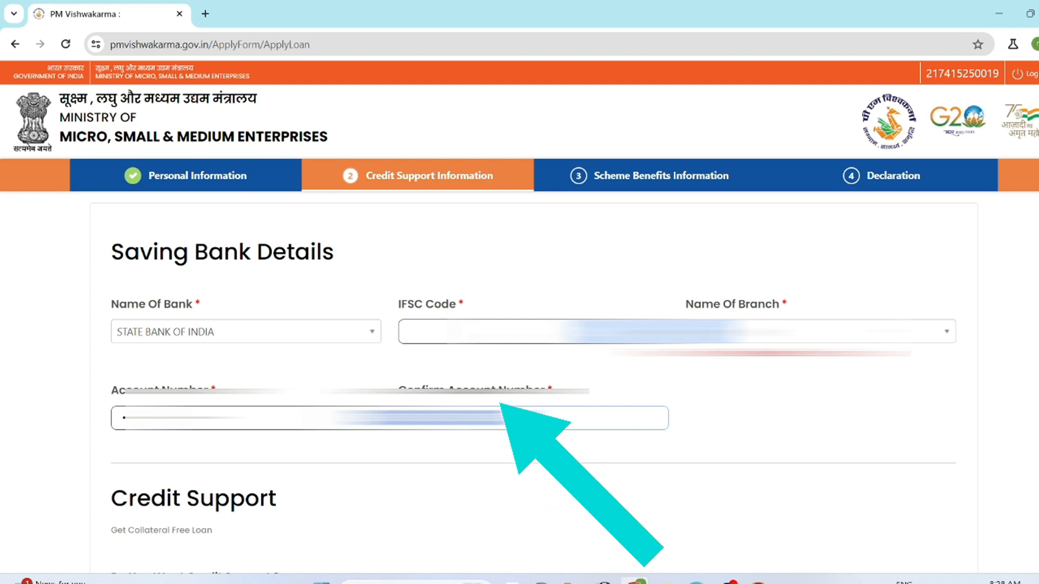
click(539, 268)
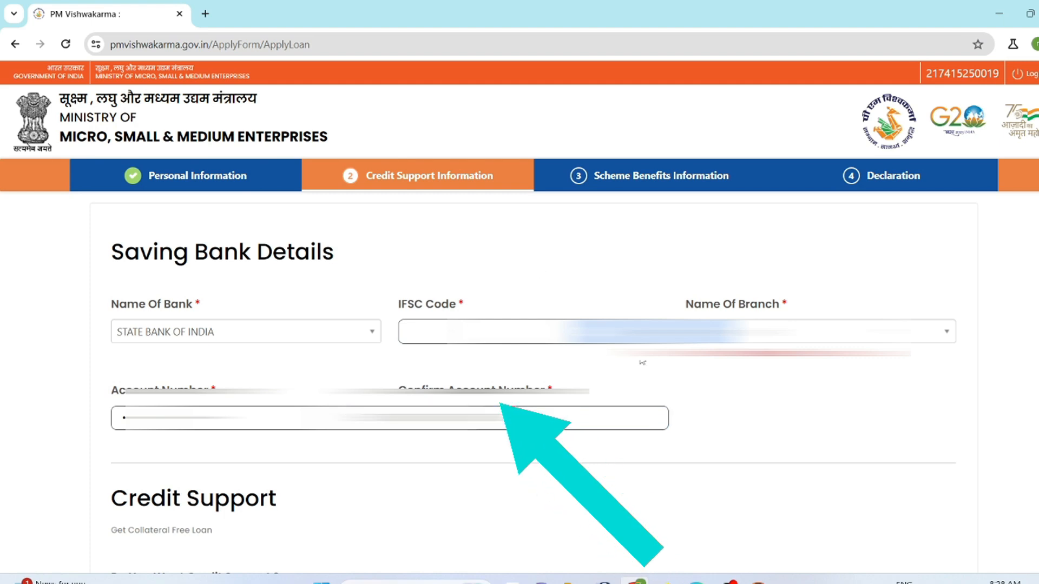
- Try answering Yes to being digitally active, and set the answer back to No
scroll(733, 303, down, 7)
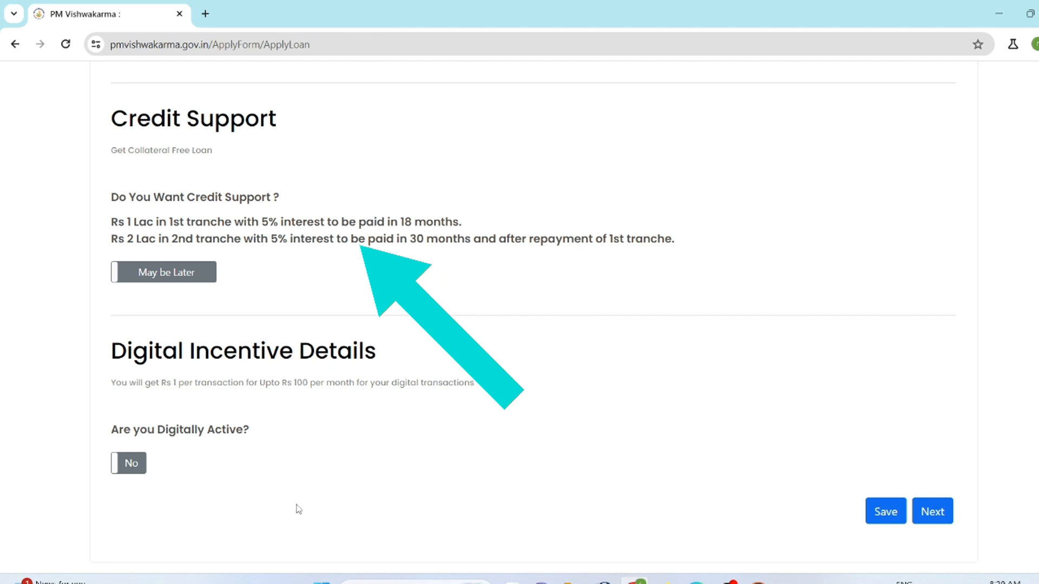
click(130, 470)
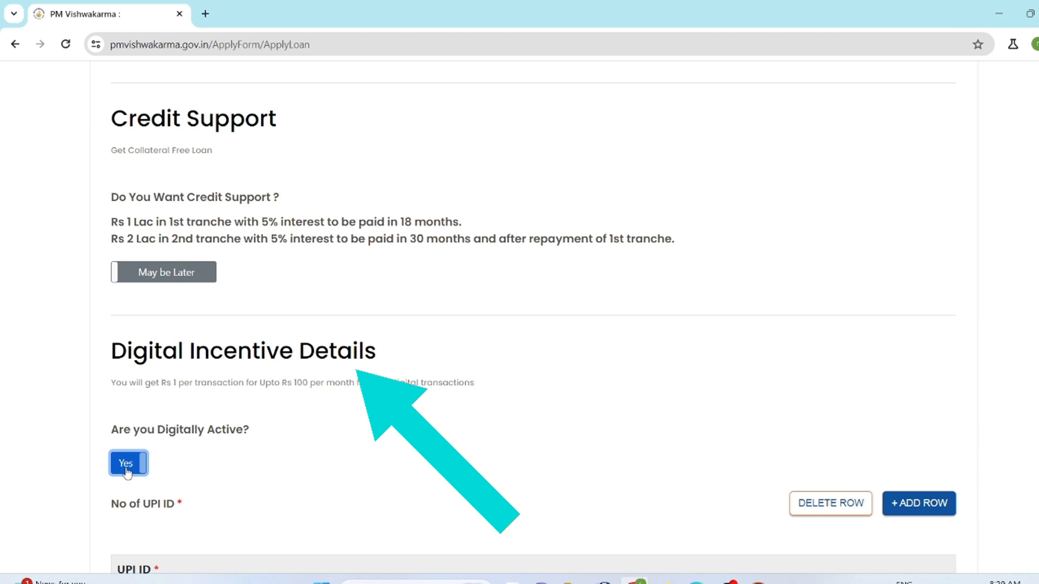
click(127, 472)
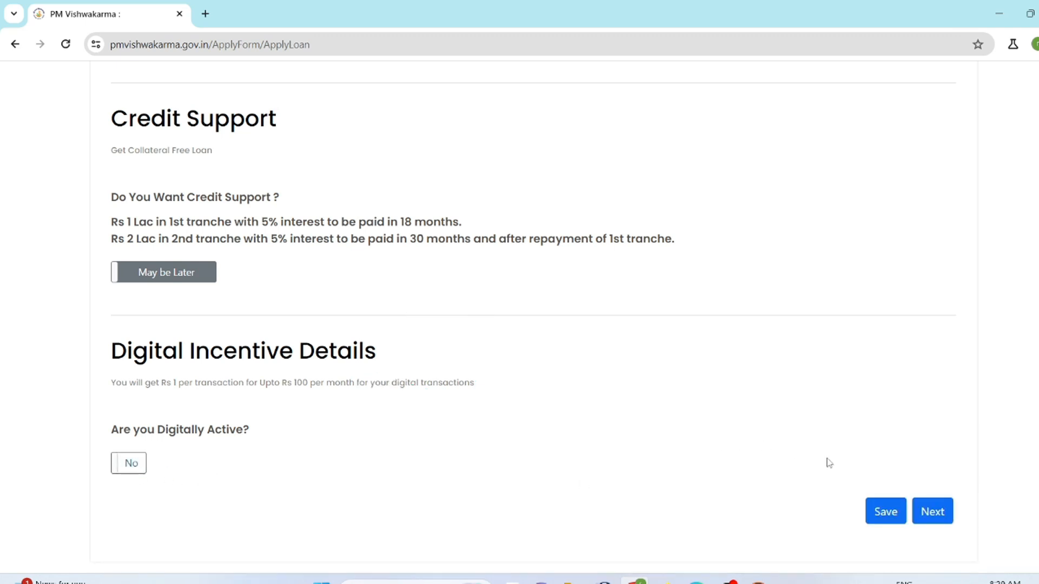
- Save the credit support details and proceed to the Scheme Benefits Information section
click(882, 518)
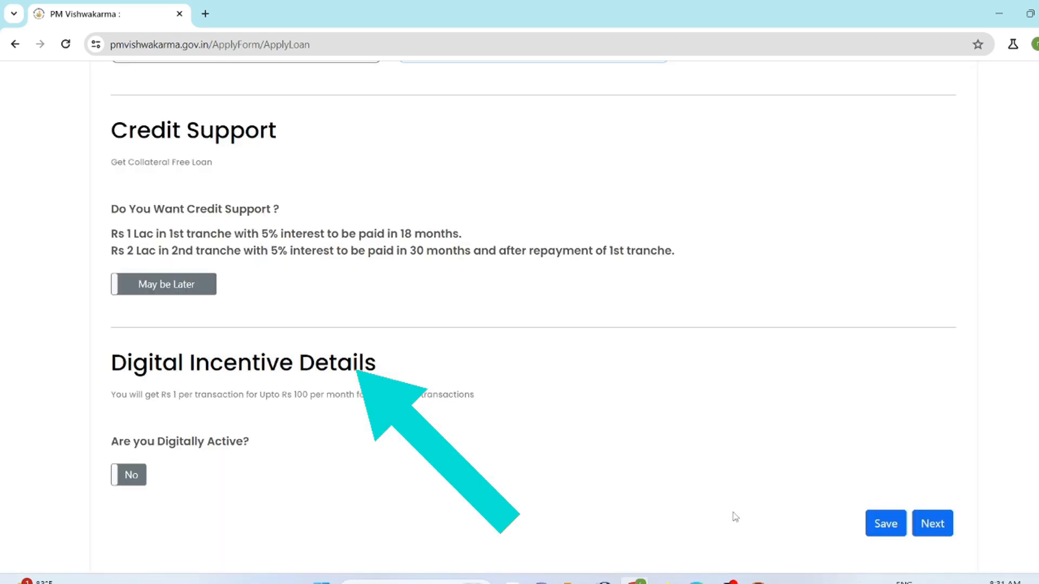
click(883, 523)
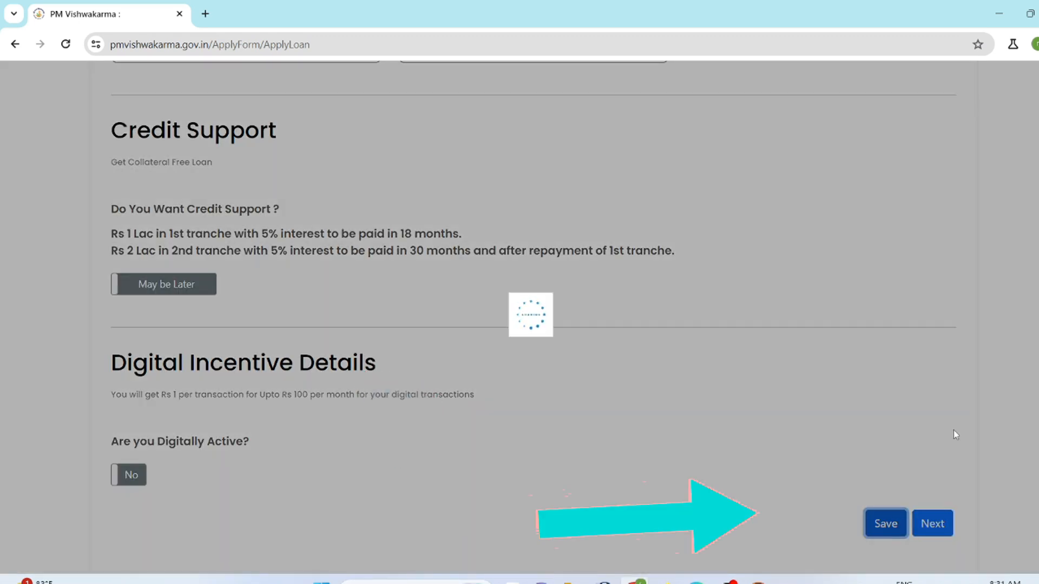
scroll(992, 424, up, 1)
scroll(994, 424, down, 2)
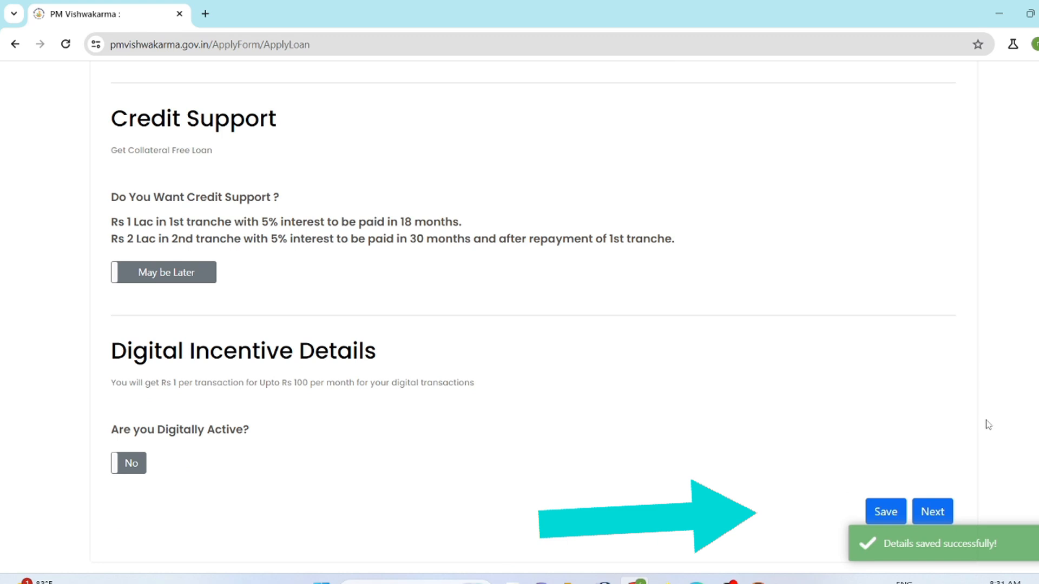
click(932, 515)
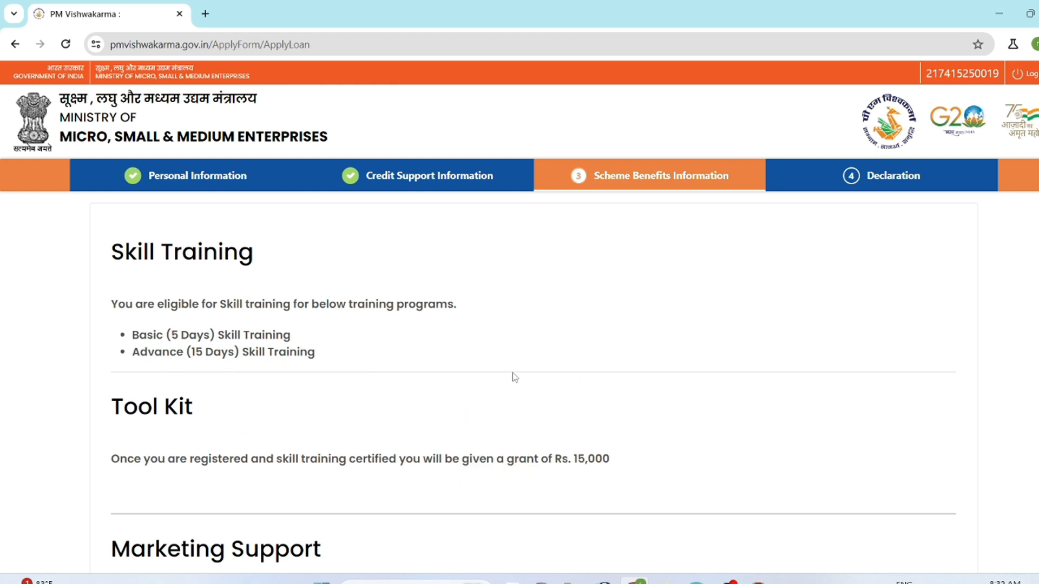
- Save the scheme benefits section with no marketing support option selected and proceed to the Declaration
scroll(512, 376, down, 3)
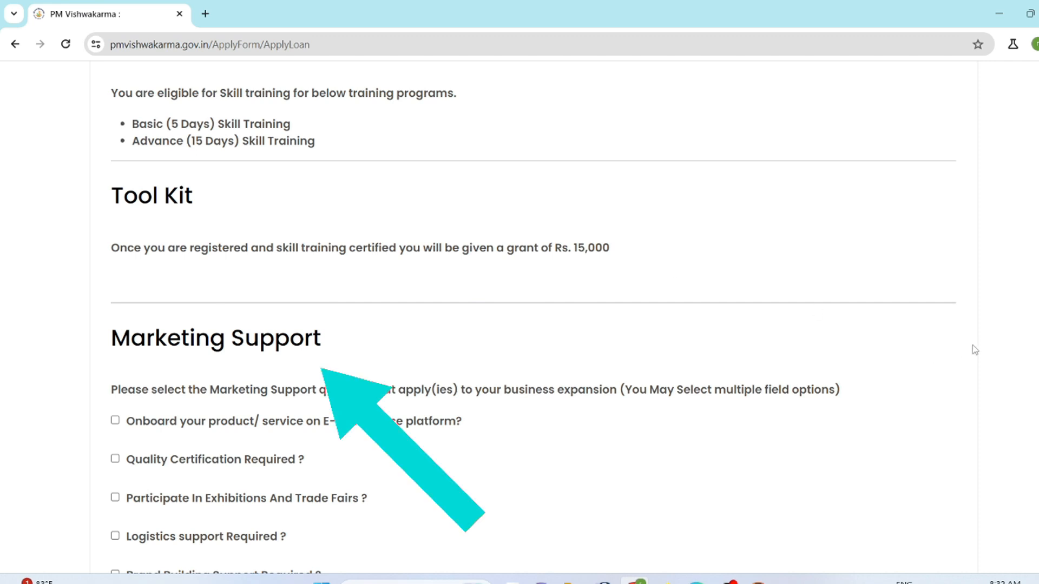
scroll(980, 340, down, 3)
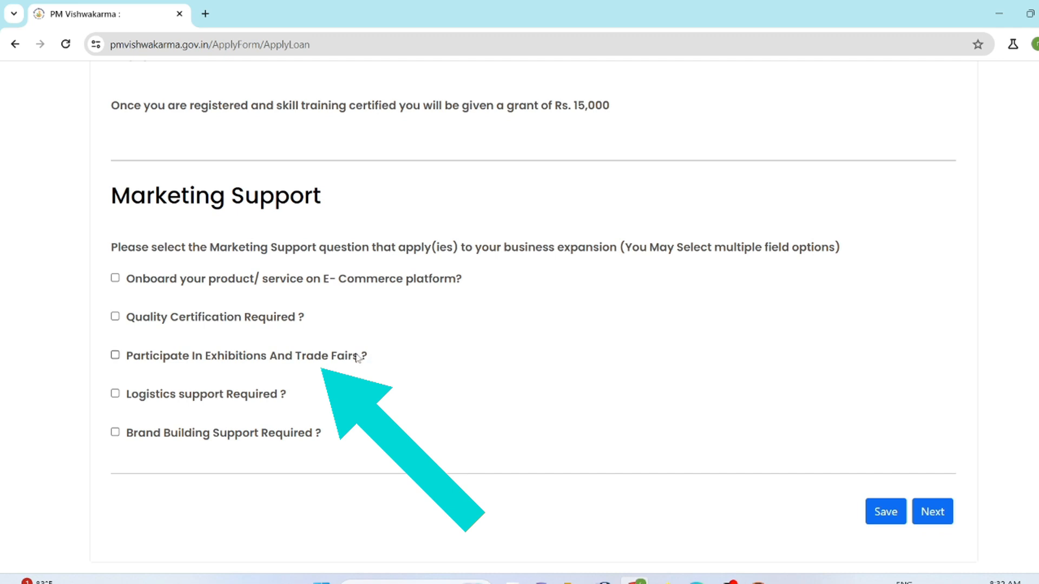
click(887, 513)
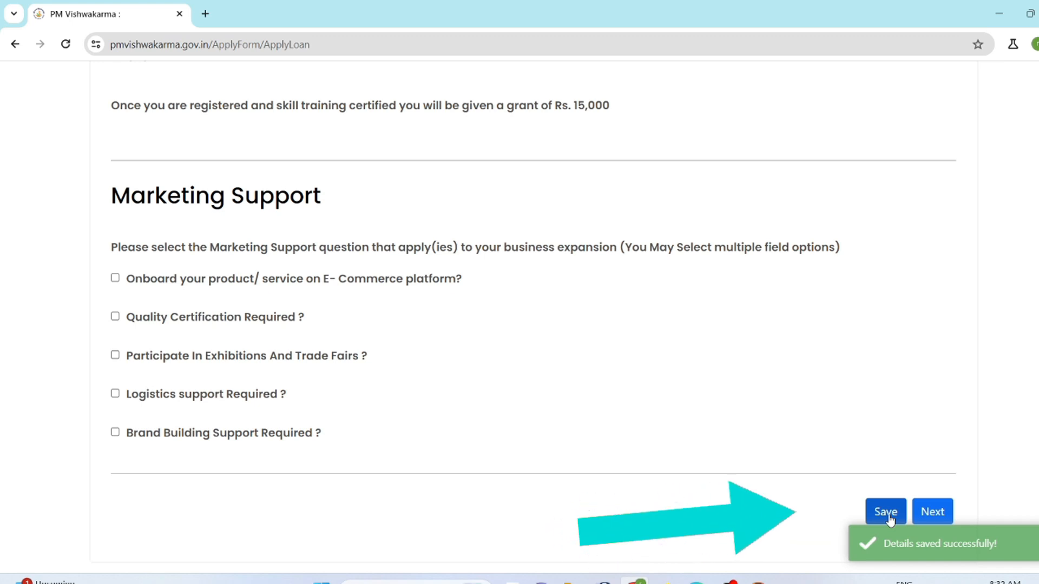
click(933, 520)
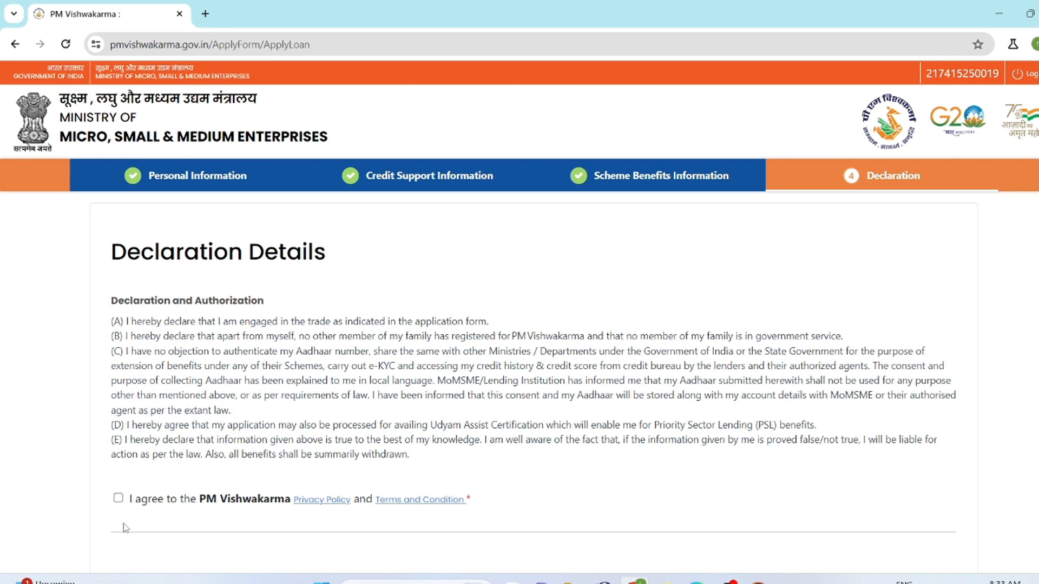
- Agree to the PM Vishwakarma Privacy Policy and Terms and Condition, and submit the registration application
scroll(164, 521, down, 2)
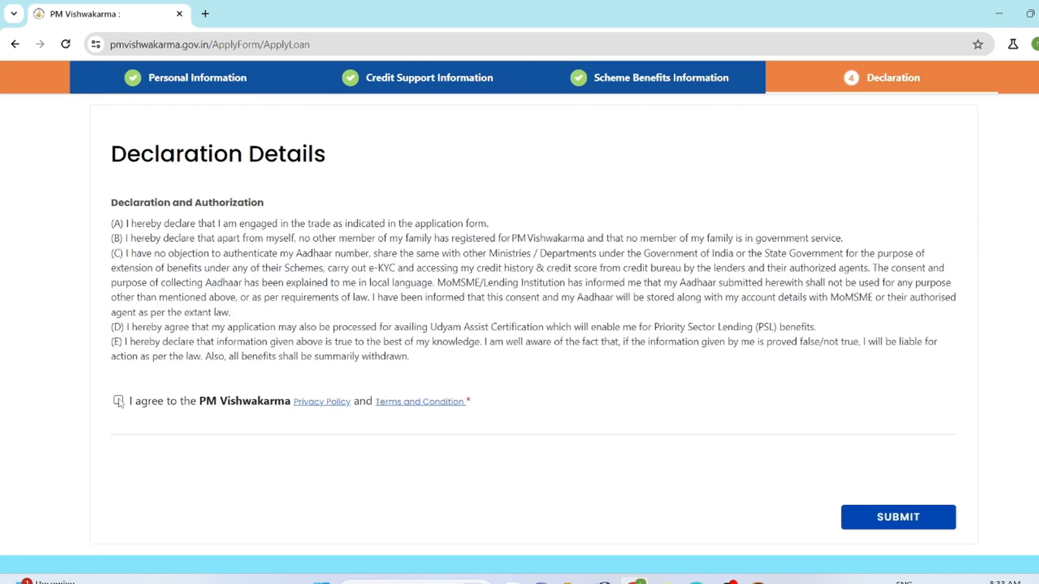
click(119, 401)
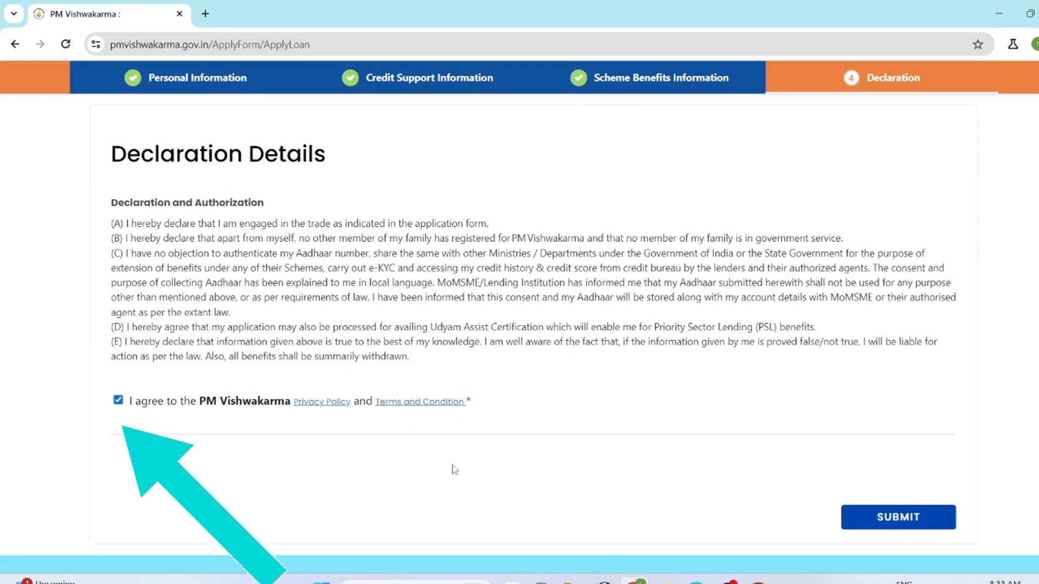
click(915, 521)
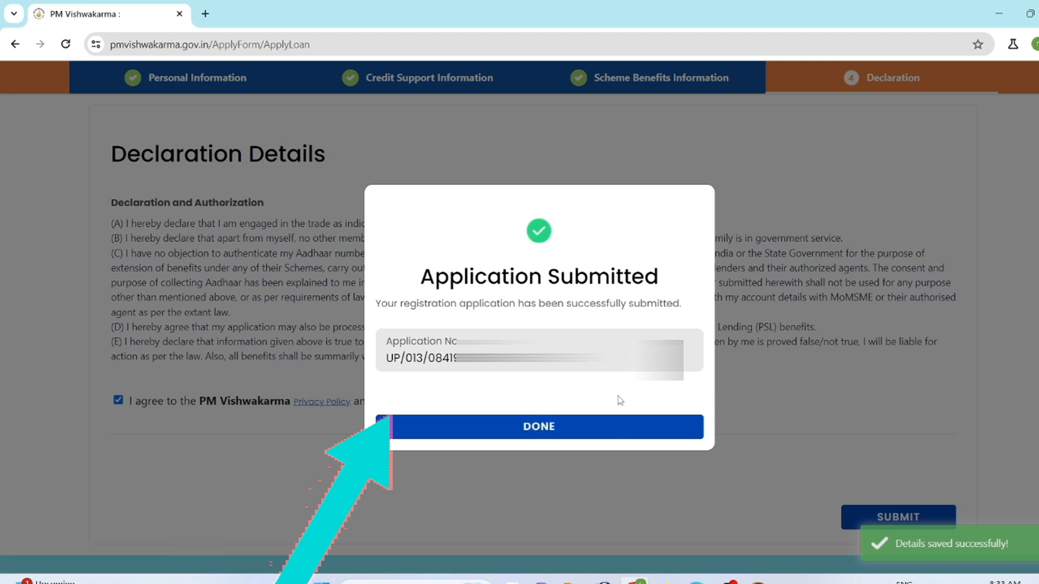
click(526, 439)
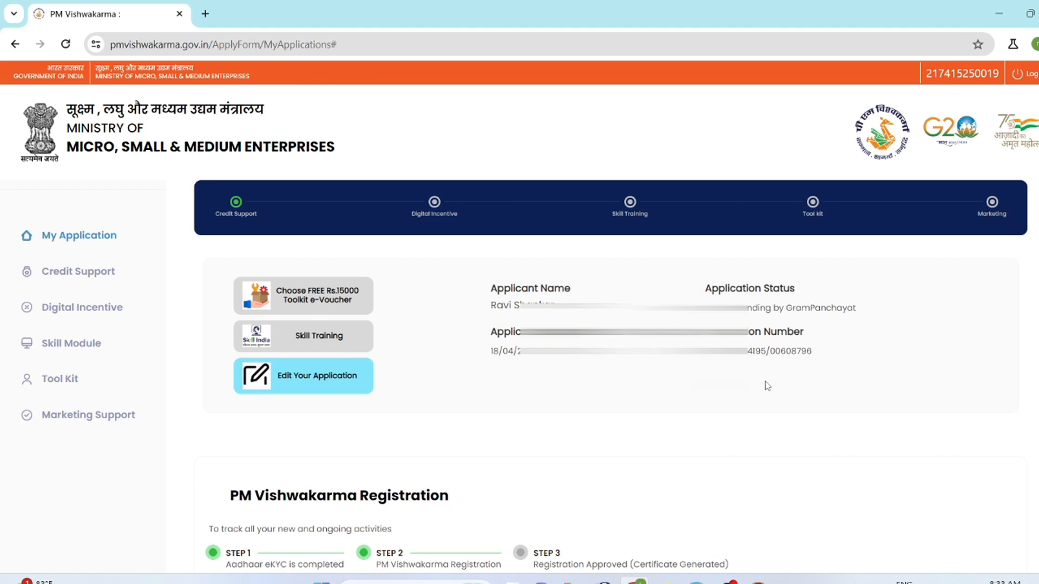
- Open the application PDF from the PM Vishwakarma Registration section and review the pages of the registration form
scroll(767, 385, down, 5)
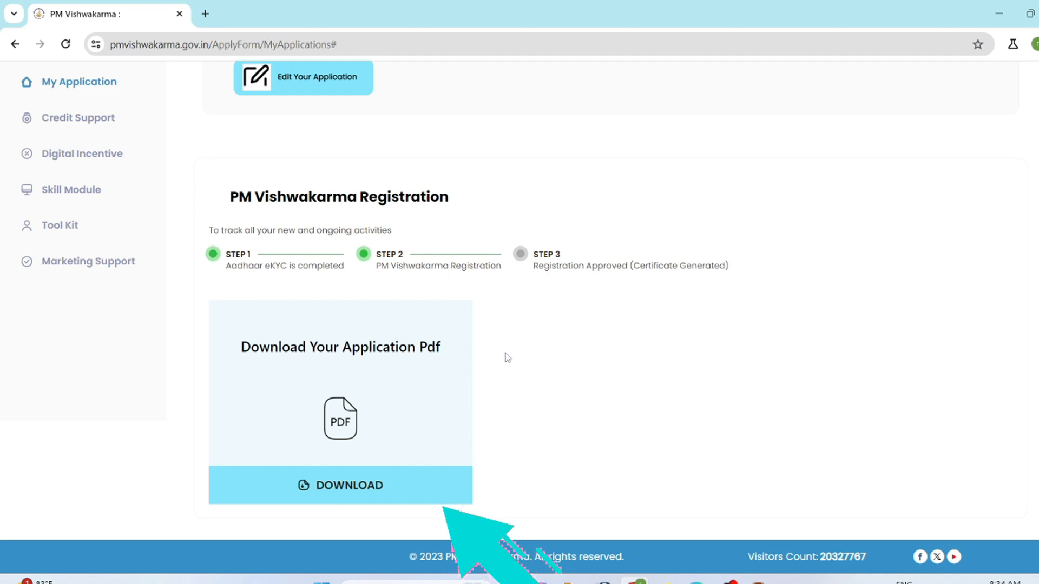
click(338, 497)
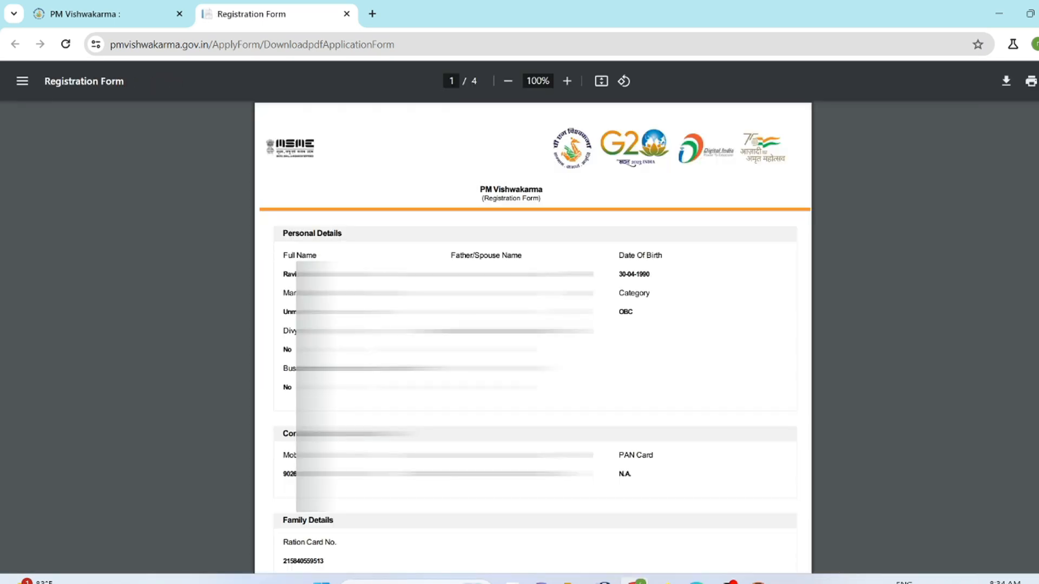
scroll(533, 336, down, 20)
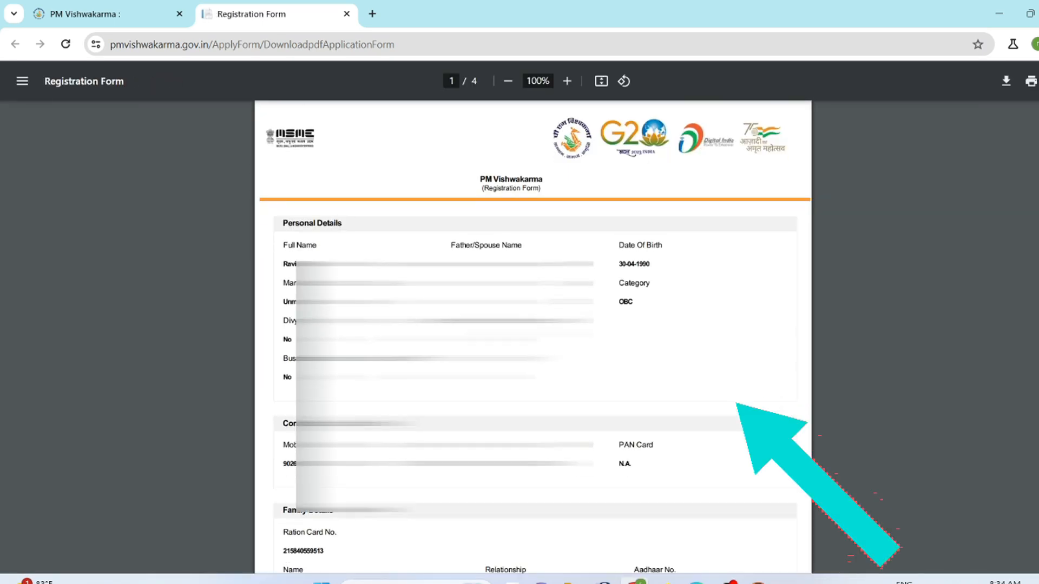
scroll(533, 335, down, 20)
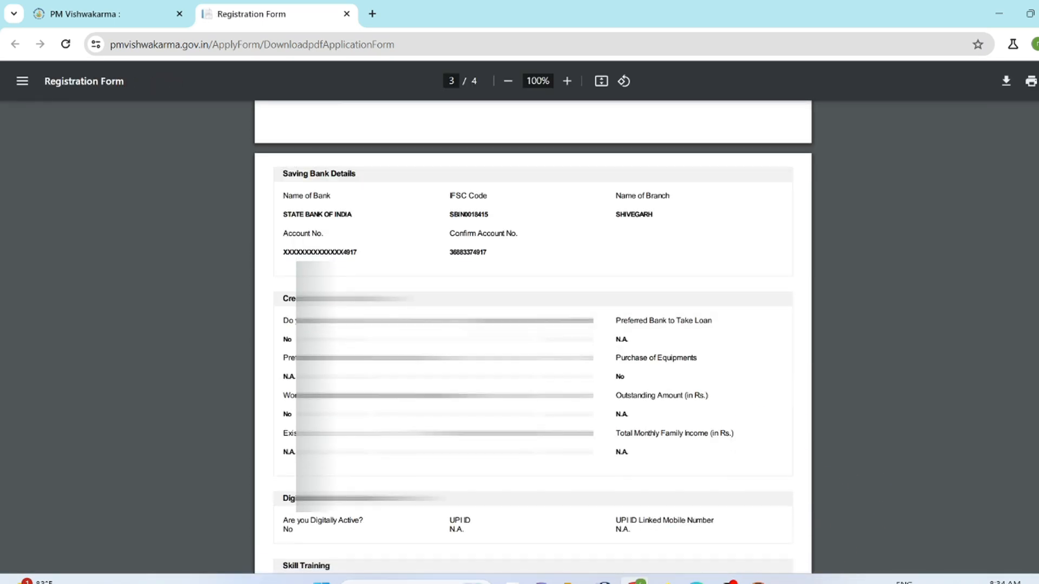
scroll(532, 336, up, 20)
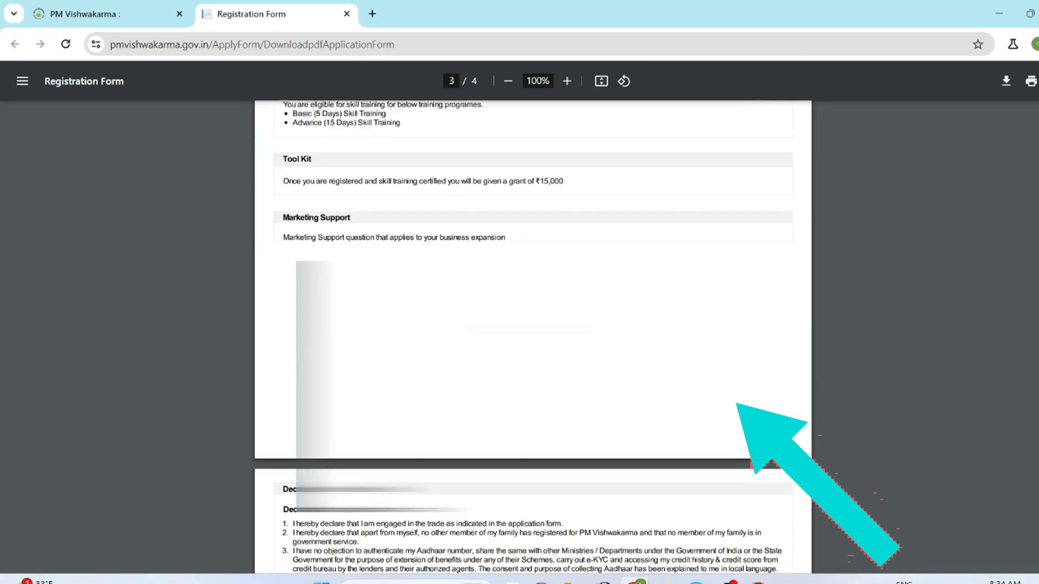
scroll(533, 335, up, 8)
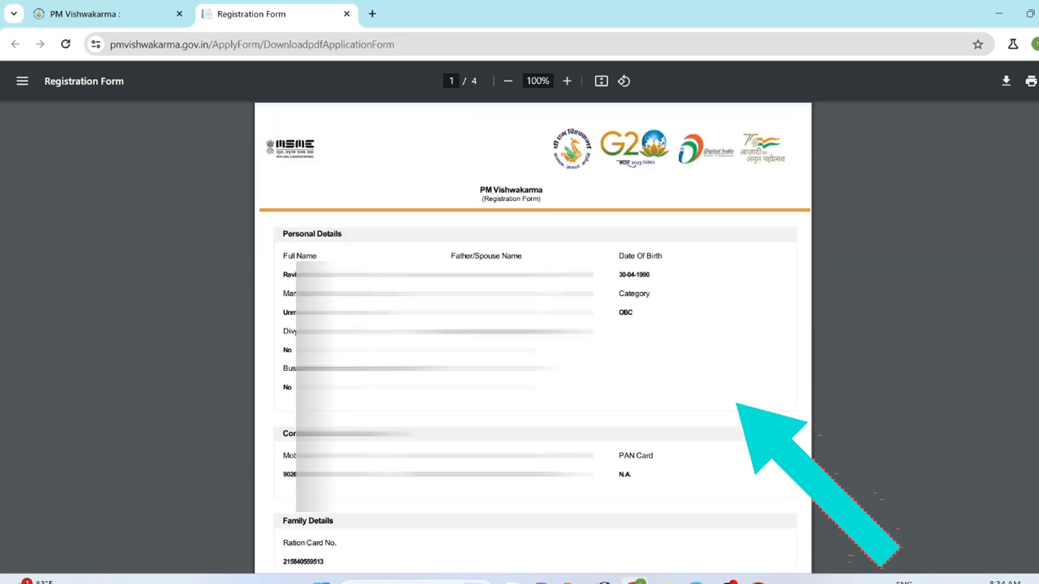